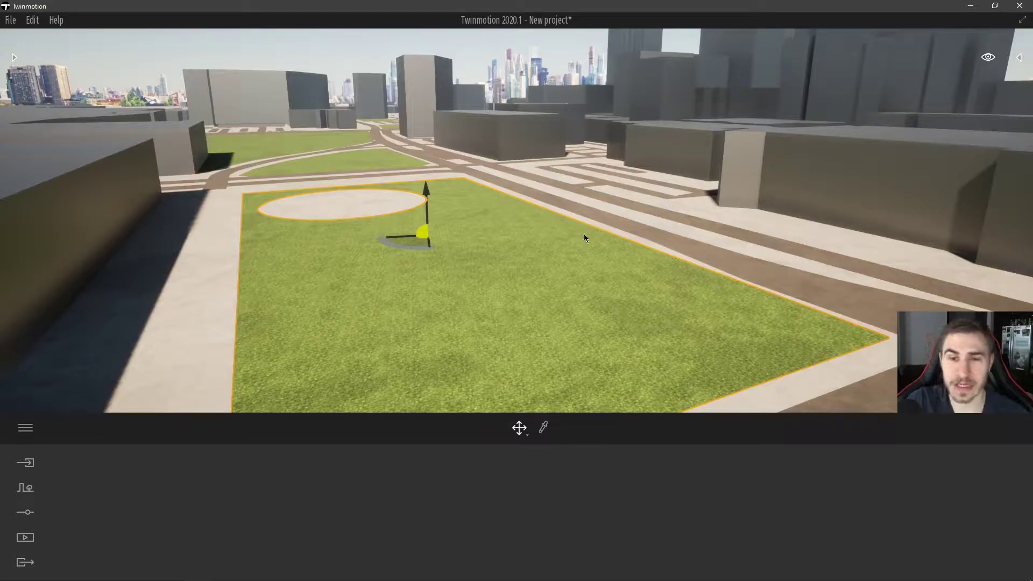
{"action": "right_click_drag", "start_coordinate": [487, 293], "coordinate": [482, 303]}
{"action": "right_click_drag", "start_coordinate": [413, 228], "coordinate": [548, 295]}
{"action": "right_click_drag", "start_coordinate": [559, 167], "coordinate": [434, 191]}
{"action": "key", "text": "d"}
{"action": "left_click_drag", "start_coordinate": [630, 330], "coordinate": [532, 264]}
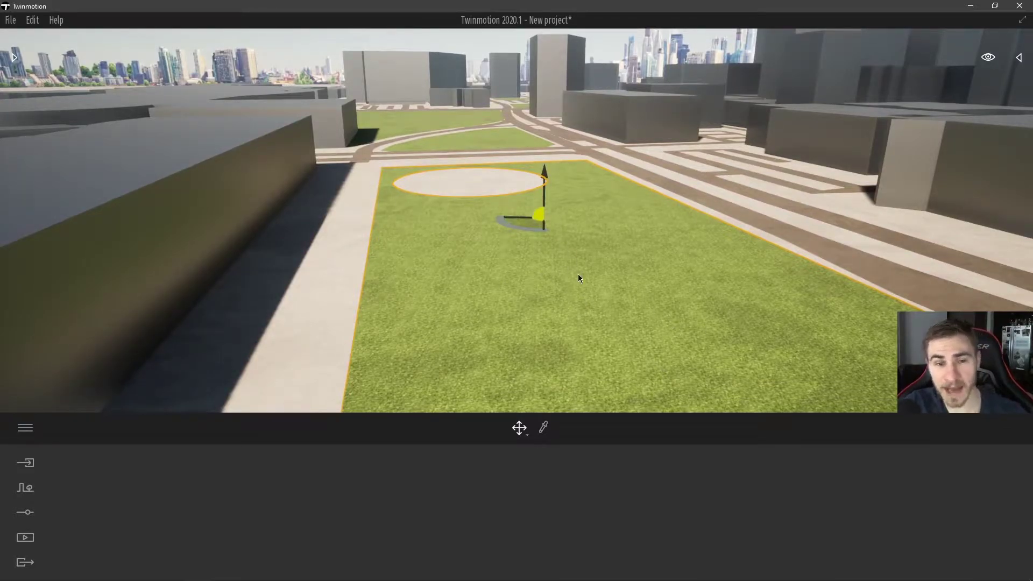
Deselect the lawn and collapse the Areas and Context folders in the scene hierarchy
{"action": "left_click", "coordinate": [313, 57]}
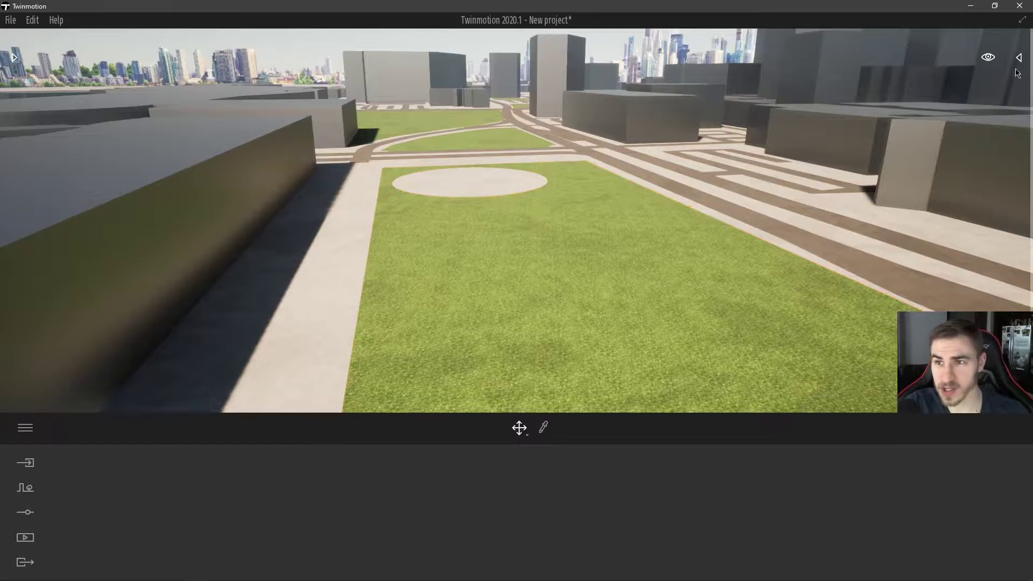
{"action": "left_click", "coordinate": [1019, 57]}
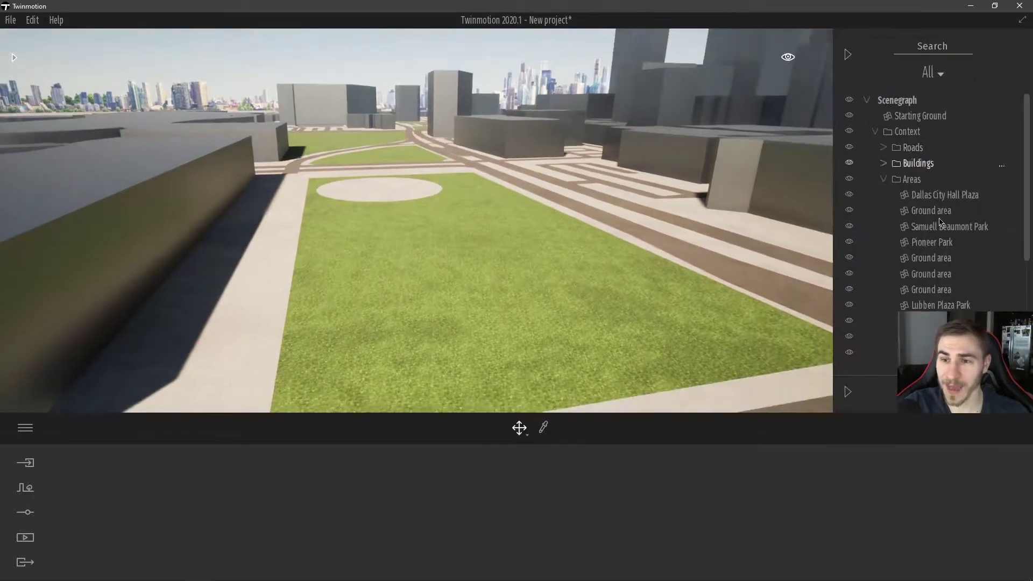
{"action": "left_click", "coordinate": [882, 179]}
{"action": "left_click", "coordinate": [874, 131]}
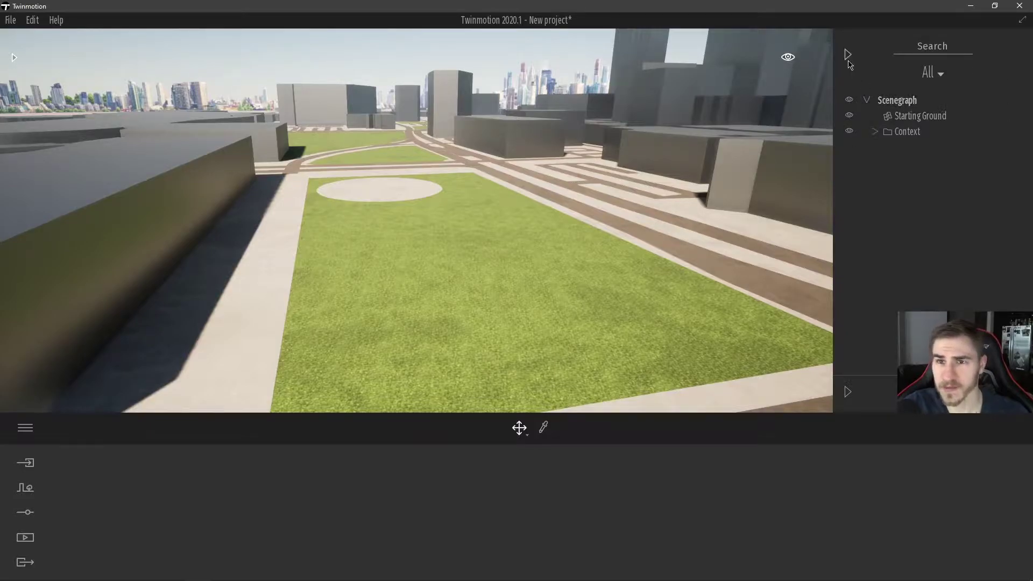
{"action": "left_click", "coordinate": [847, 56]}
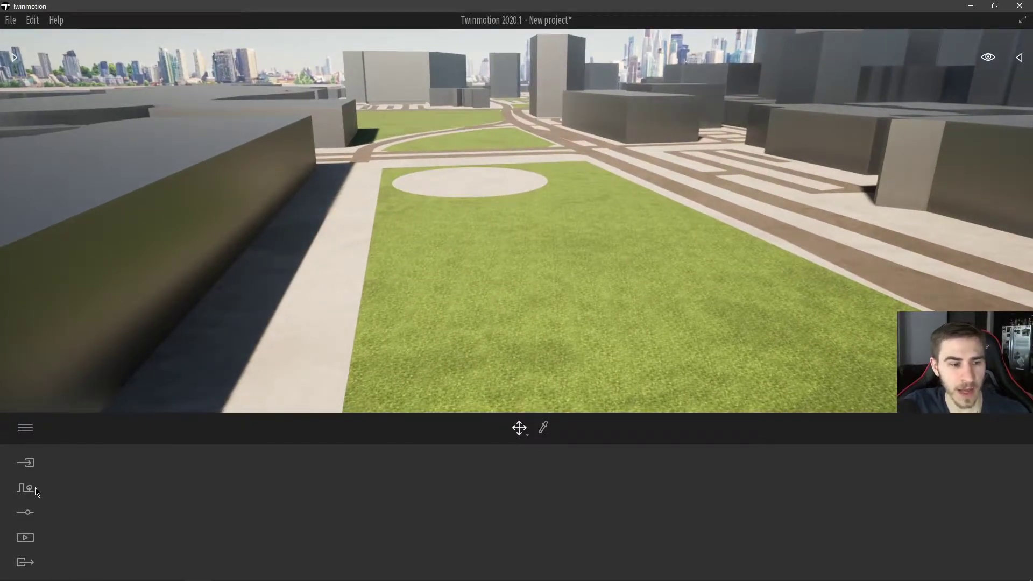
Start Vegetation Paint and add the Mugo Pine from the tree library to the paint set
{"action": "left_click", "coordinate": [27, 489]}
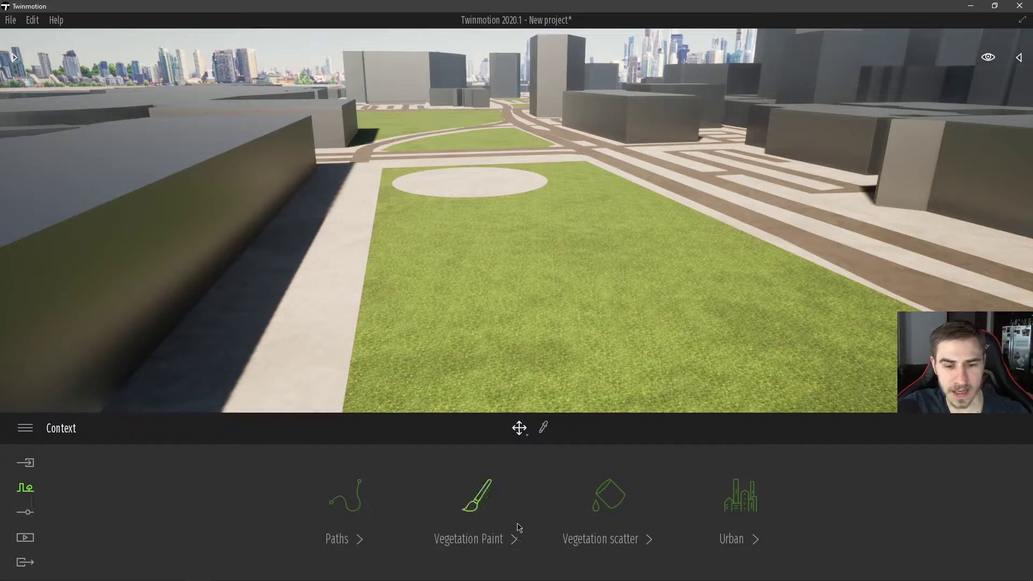
{"action": "left_click", "coordinate": [479, 511]}
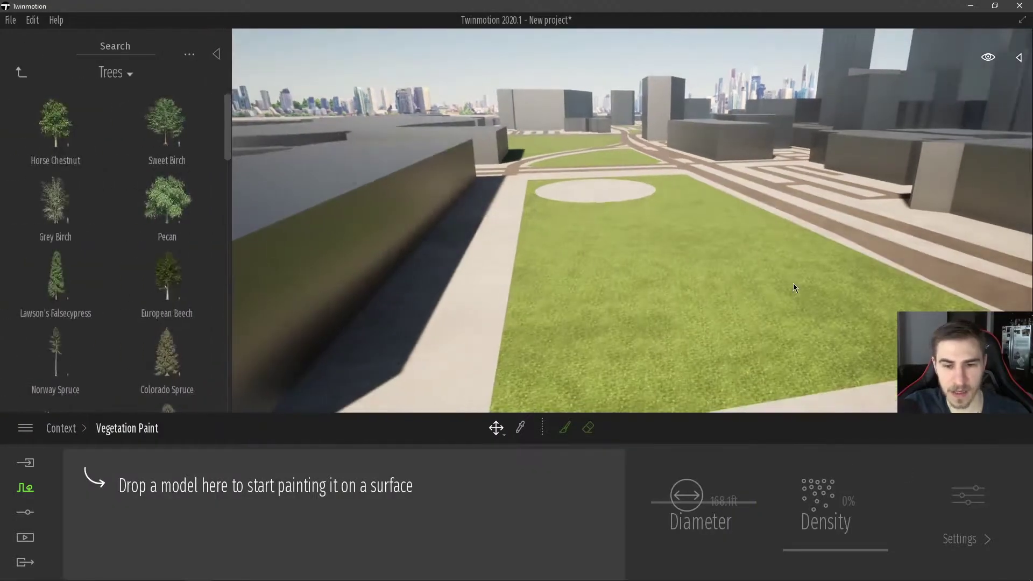
{"action": "right_click_drag", "start_coordinate": [680, 346], "coordinate": [731, 341]}
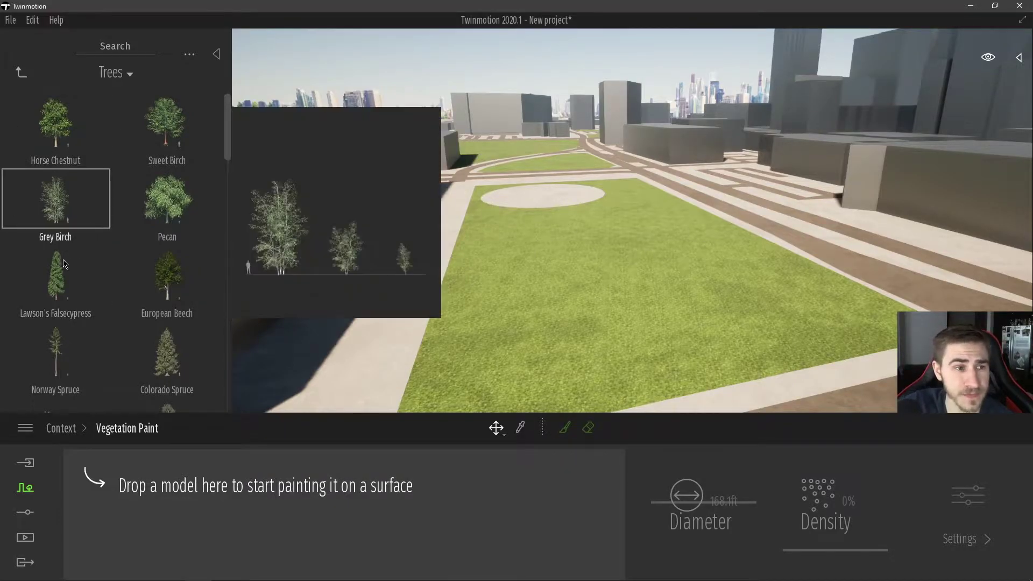
{"action": "scroll", "coordinate": [96, 229], "scroll_direction": "down", "scroll_amount": 2}
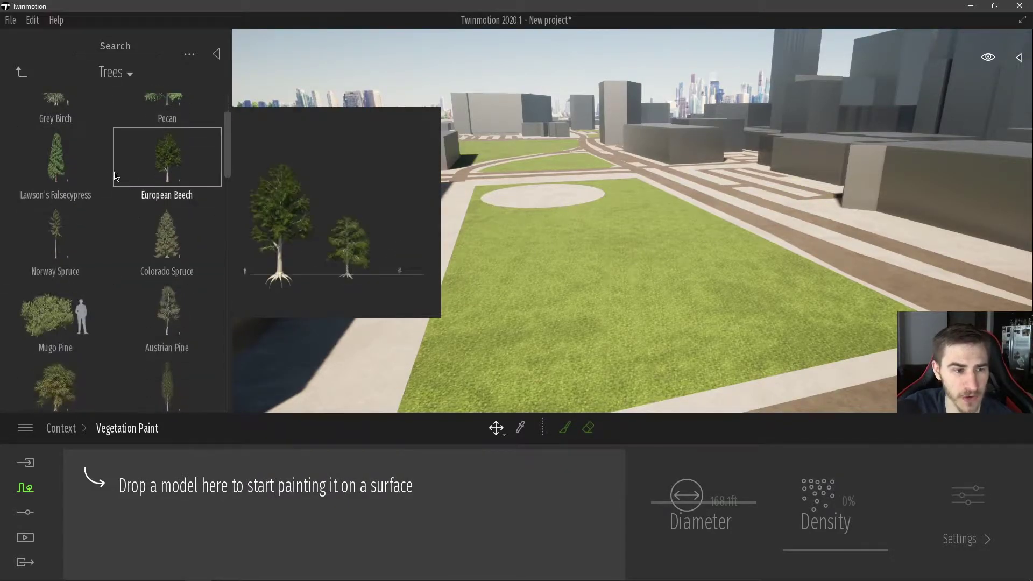
{"action": "scroll", "coordinate": [69, 252], "scroll_direction": "down", "scroll_amount": 2}
{"action": "mouse_move", "coordinate": [43, 272]}
{"action": "left_mouse_down"}
{"action": "mouse_move", "coordinate": [107, 334]}
{"action": "mouse_move", "coordinate": [145, 491]}
{"action": "mouse_move", "coordinate": [177, 490]}
{"action": "left_mouse_up"}
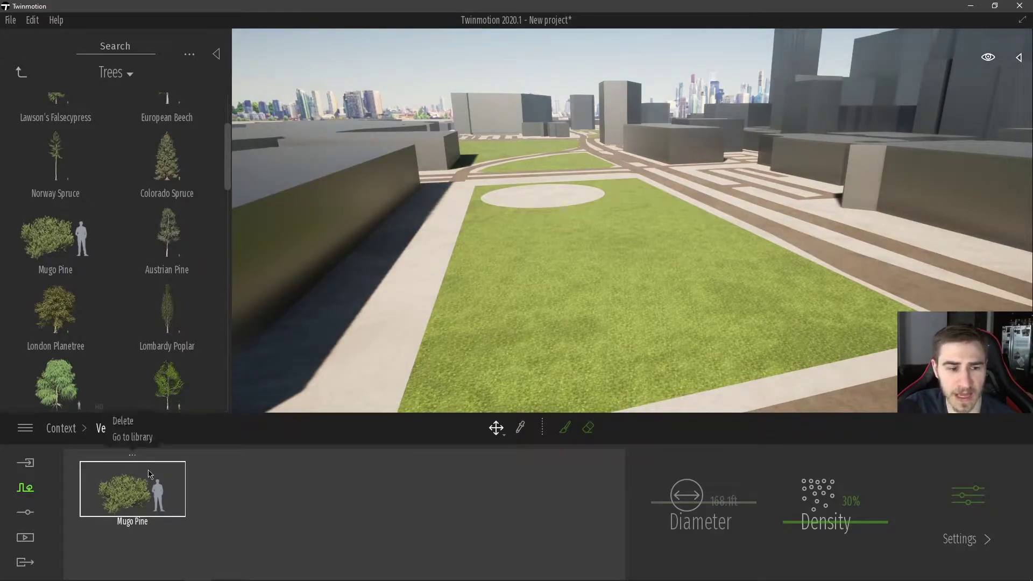
{"action": "left_click", "coordinate": [599, 515]}
{"action": "left_click", "coordinate": [113, 501]}
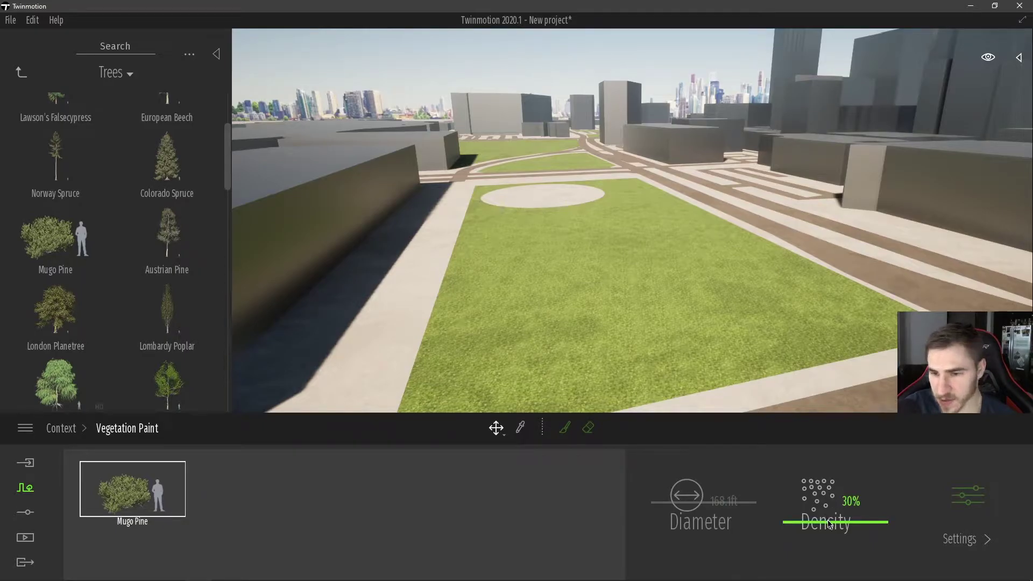
Examine the Mugo Pine's age, growth, season and wind settings, and return to Vegetation Paint
{"action": "left_click", "coordinate": [966, 539]}
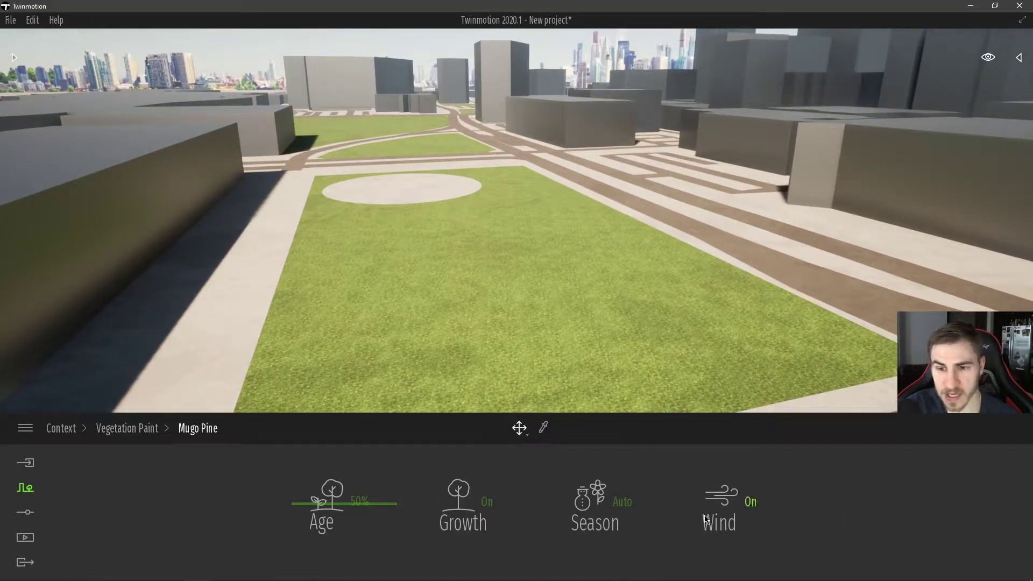
{"action": "left_click", "coordinate": [124, 426]}
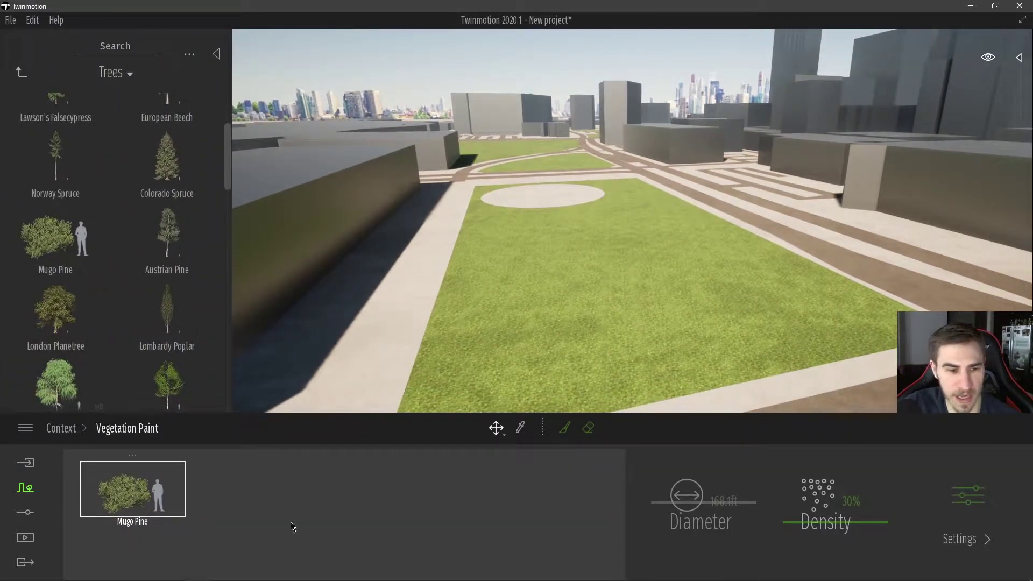
{"action": "left_click", "coordinate": [580, 299]}
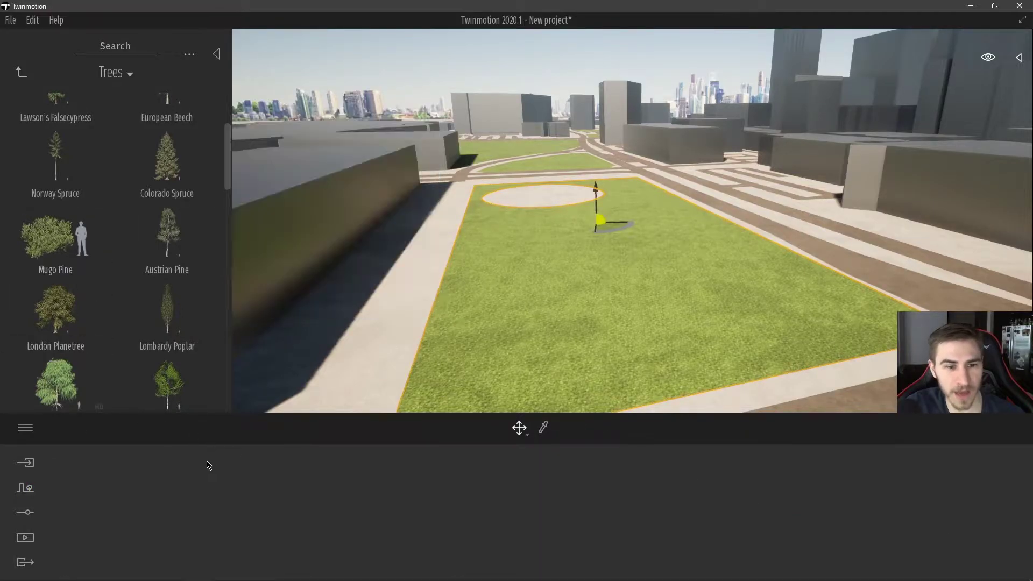
{"action": "left_click", "coordinate": [22, 496]}
{"action": "left_click", "coordinate": [491, 509]}
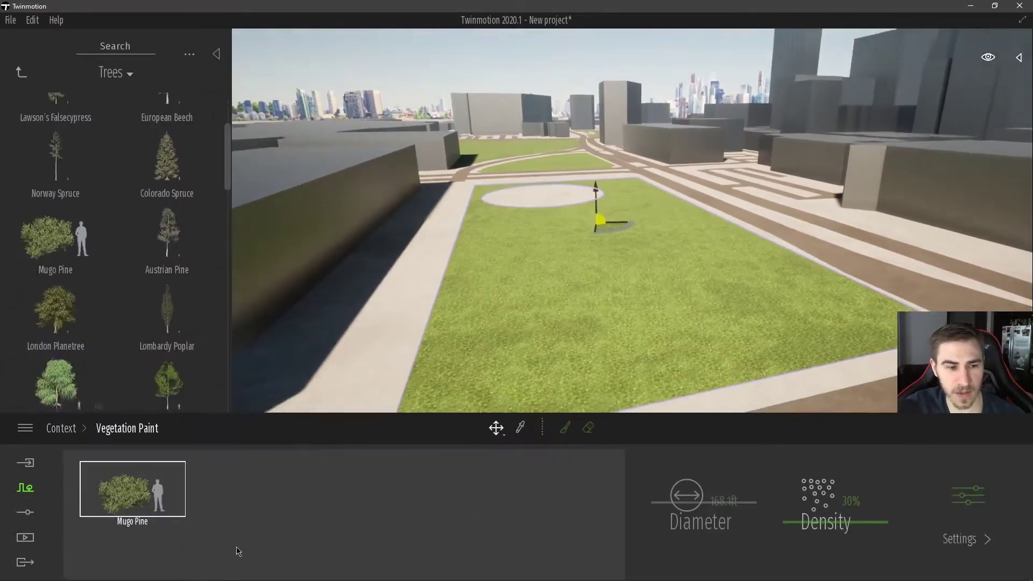
Set the vegetation brush diameter to 107.2 ft and paint Mugo Pine bushes across the large lawn
{"action": "left_click", "coordinate": [569, 433]}
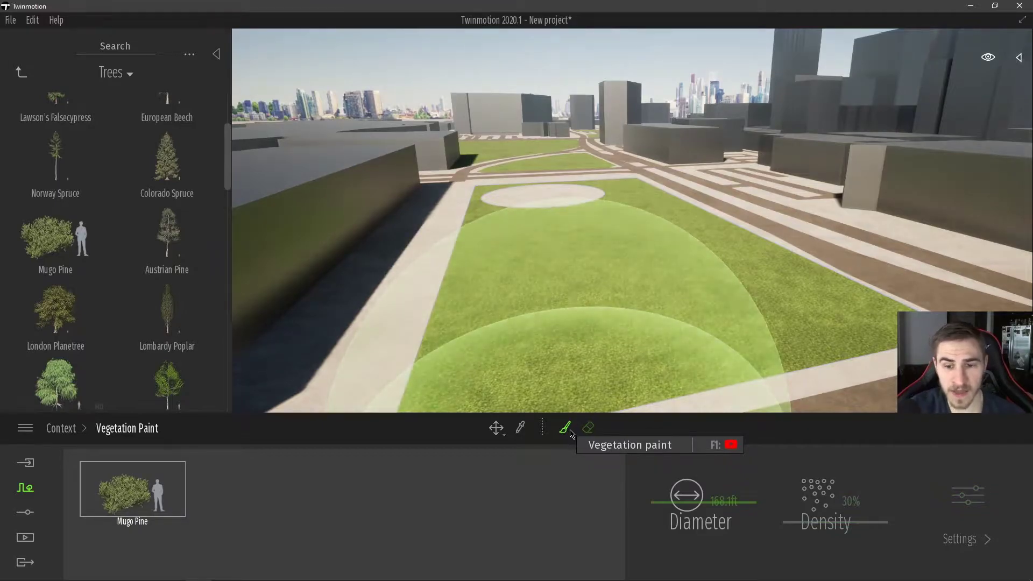
{"action": "mouse_move", "coordinate": [681, 499]}
{"action": "left_mouse_down"}
{"action": "mouse_move", "coordinate": [642, 500]}
{"action": "mouse_move", "coordinate": [691, 509]}
{"action": "mouse_move", "coordinate": [692, 519]}
{"action": "left_mouse_up"}
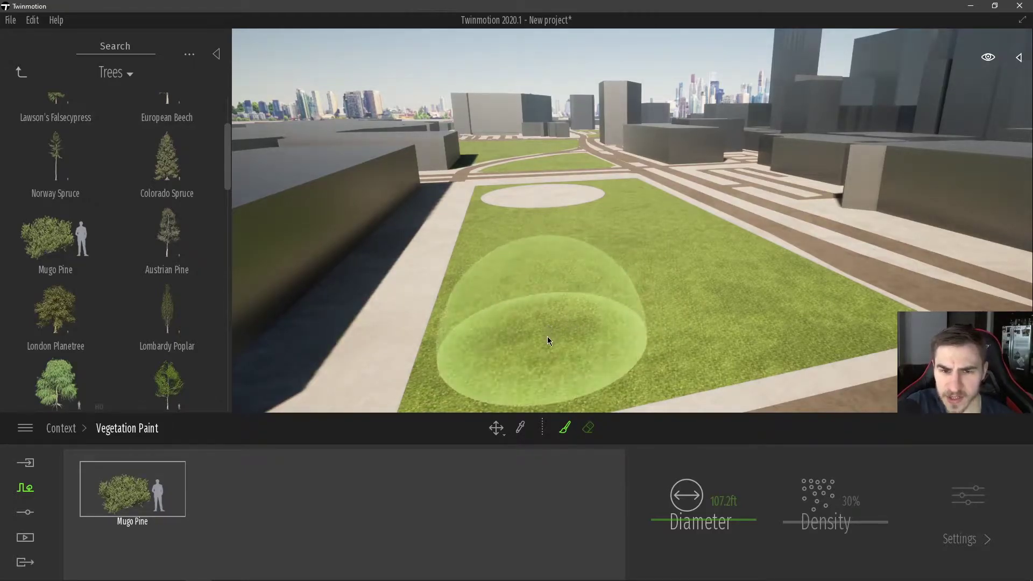
{"action": "mouse_move", "coordinate": [547, 337]}
{"action": "left_mouse_down"}
{"action": "mouse_move", "coordinate": [687, 312]}
{"action": "mouse_move", "coordinate": [716, 286]}
{"action": "mouse_move", "coordinate": [676, 269]}
{"action": "mouse_move", "coordinate": [603, 289]}
{"action": "mouse_move", "coordinate": [560, 278]}
{"action": "mouse_move", "coordinate": [570, 256]}
{"action": "mouse_move", "coordinate": [638, 231]}
{"action": "mouse_move", "coordinate": [582, 258]}
{"action": "mouse_move", "coordinate": [551, 307]}
{"action": "left_mouse_up"}
{"action": "key", "text": "w"}
{"action": "mouse_move", "coordinate": [624, 322]}
{"action": "right_mouse_down"}
{"action": "mouse_move", "coordinate": [705, 357]}
{"action": "mouse_move", "coordinate": [672, 366]}
{"action": "mouse_move", "coordinate": [538, 354]}
{"action": "mouse_move", "coordinate": [596, 317]}
{"action": "mouse_move", "coordinate": [590, 325]}
{"action": "right_mouse_up"}
{"action": "key", "text": "w"}
{"action": "scroll", "coordinate": [598, 288], "scroll_direction": "up", "scroll_amount": 3}
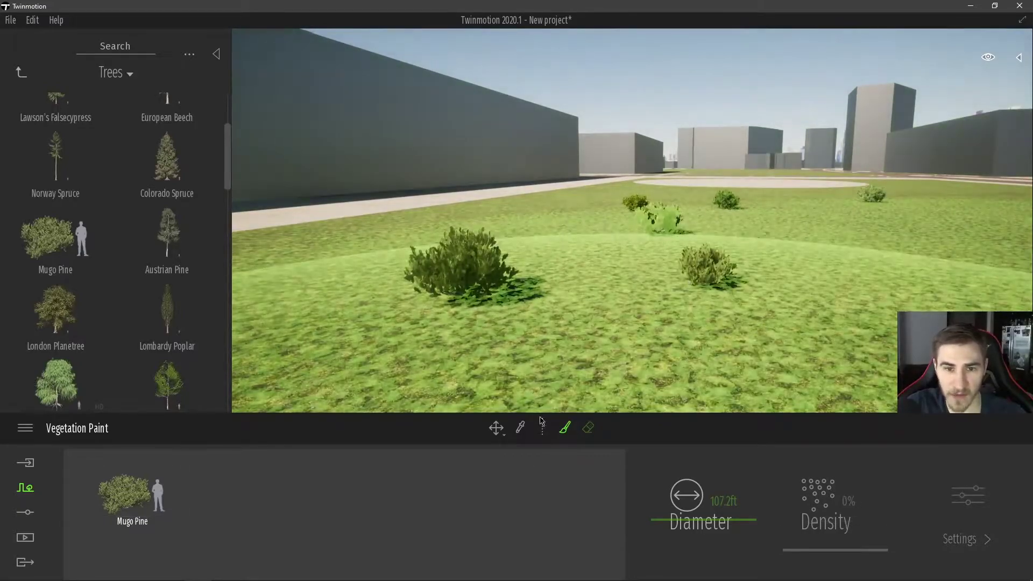
{"action": "left_click", "coordinate": [155, 548]}
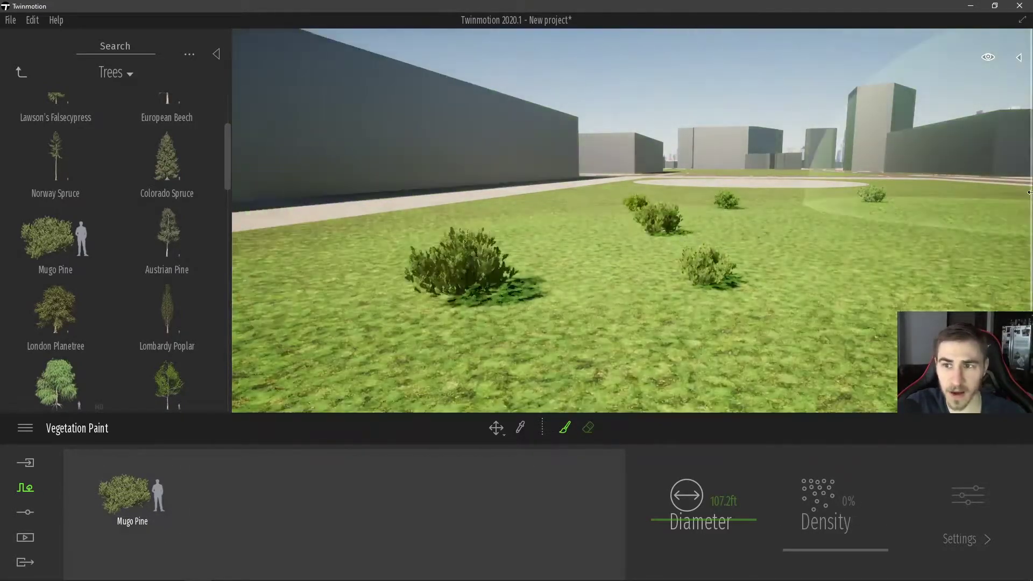
Leave the paint brush, collapse the Areas and Context folders in the scene hierarchy, and select the painted vegetation
{"action": "left_click", "coordinate": [216, 54]}
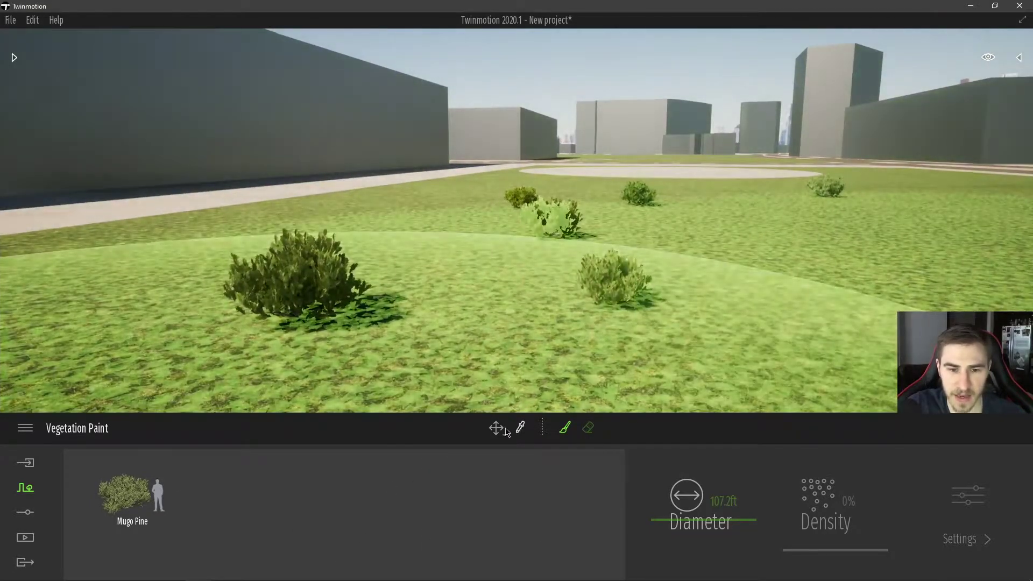
{"action": "left_click", "coordinate": [495, 427]}
{"action": "left_click", "coordinate": [556, 70]}
{"action": "right_click_drag", "start_coordinate": [557, 70], "coordinate": [672, 75]}
{"action": "left_click", "coordinate": [1018, 57]}
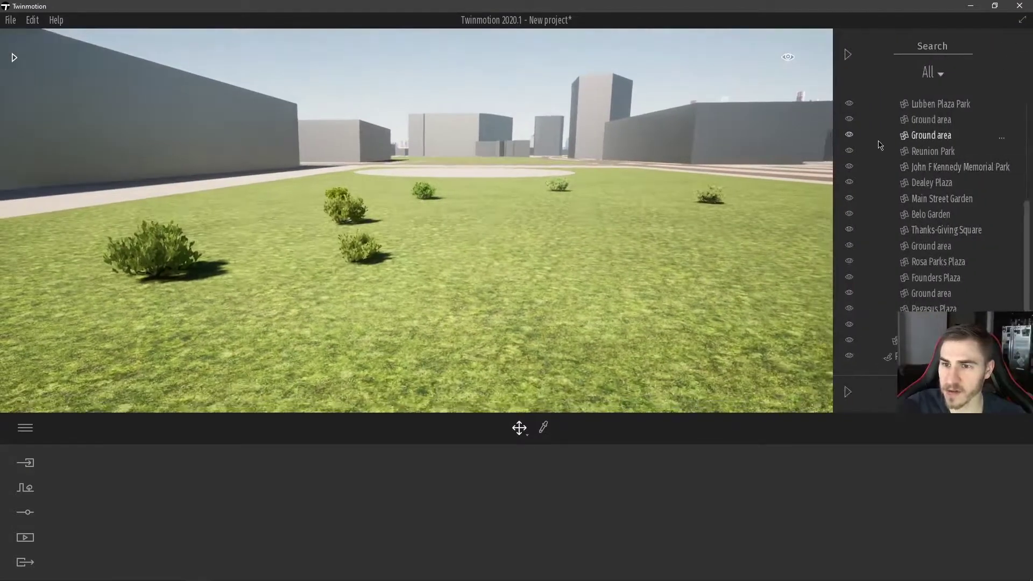
{"action": "scroll", "coordinate": [880, 148], "scroll_direction": "up", "scroll_amount": 5}
{"action": "left_click", "coordinate": [883, 179]}
{"action": "left_click", "coordinate": [874, 132]}
{"action": "left_click", "coordinate": [923, 148]}
Set the age of the painted Mugo Pines to 57%
{"action": "key", "text": "s"}
{"action": "mouse_move", "coordinate": [599, 278]}
{"action": "right_mouse_down"}
{"action": "mouse_move", "coordinate": [699, 302]}
{"action": "mouse_move", "coordinate": [656, 301]}
{"action": "mouse_move", "coordinate": [699, 298]}
{"action": "mouse_move", "coordinate": [598, 267]}
{"action": "right_mouse_up"}
{"action": "key", "text": "d"}
{"action": "key", "text": "s"}
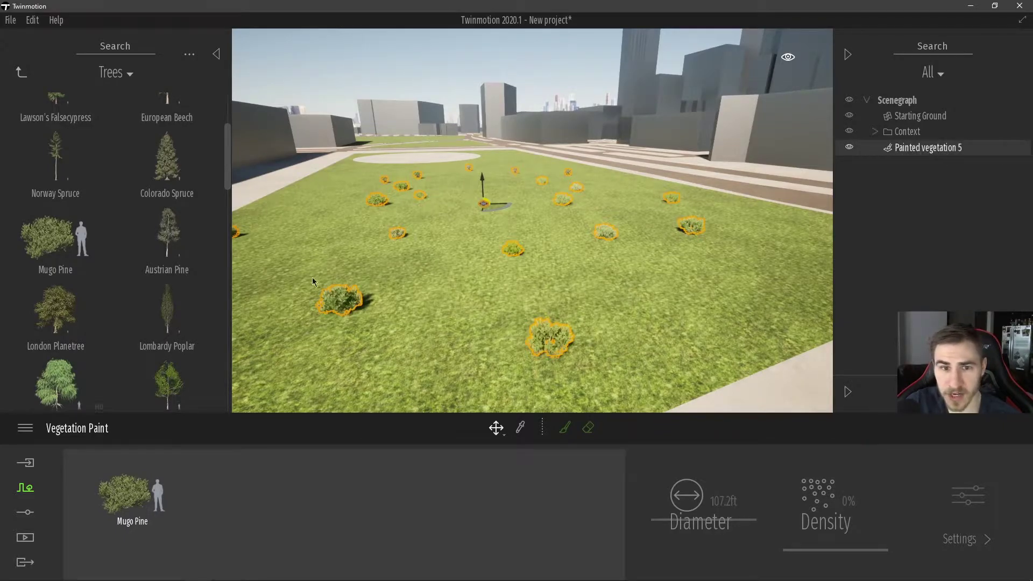
{"action": "left_click", "coordinate": [132, 495]}
{"action": "left_click", "coordinate": [961, 538]}
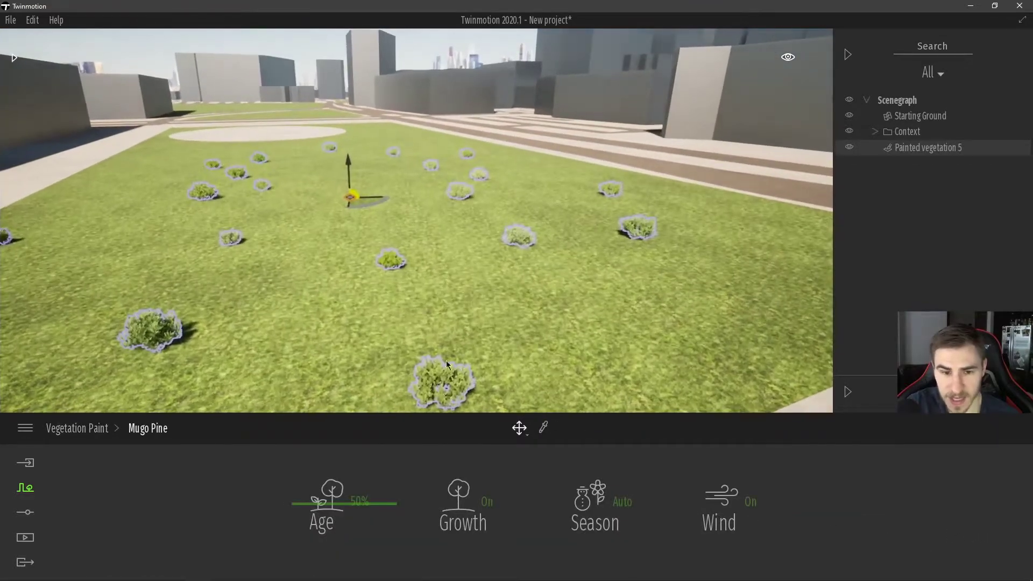
{"action": "right_click_drag", "start_coordinate": [434, 357], "coordinate": [427, 360]}
{"action": "middle_click_drag", "start_coordinate": [396, 258], "coordinate": [366, 269], "text": "shift"}
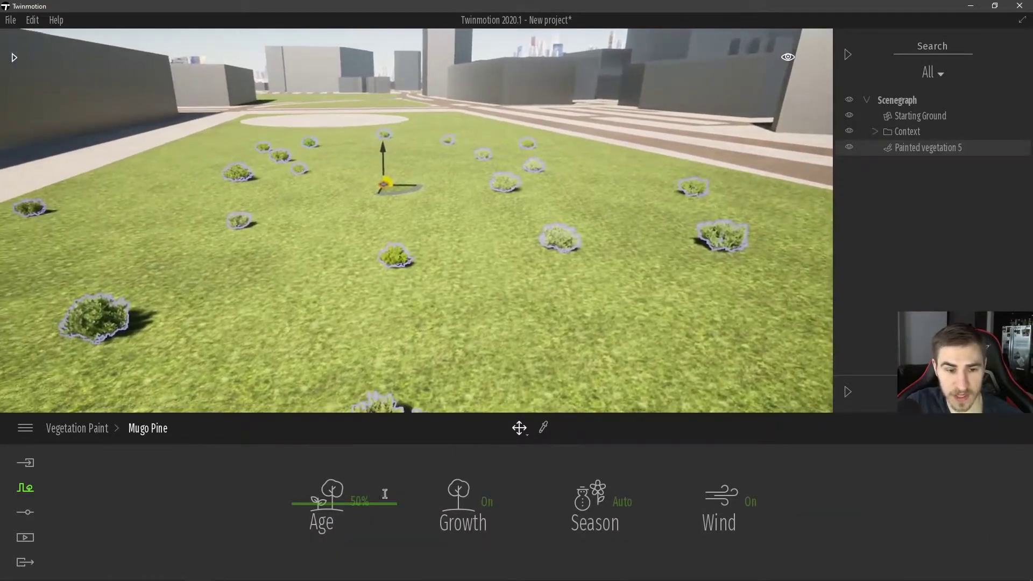
{"action": "mouse_move", "coordinate": [338, 509]}
{"action": "left_mouse_down"}
{"action": "mouse_move", "coordinate": [346, 479]}
{"action": "mouse_move", "coordinate": [347, 505]}
{"action": "mouse_move", "coordinate": [349, 496]}
{"action": "left_mouse_up"}
Try the Winter season on the painted Mugo Pines, and set their season to Summer
{"action": "left_click", "coordinate": [613, 519]}
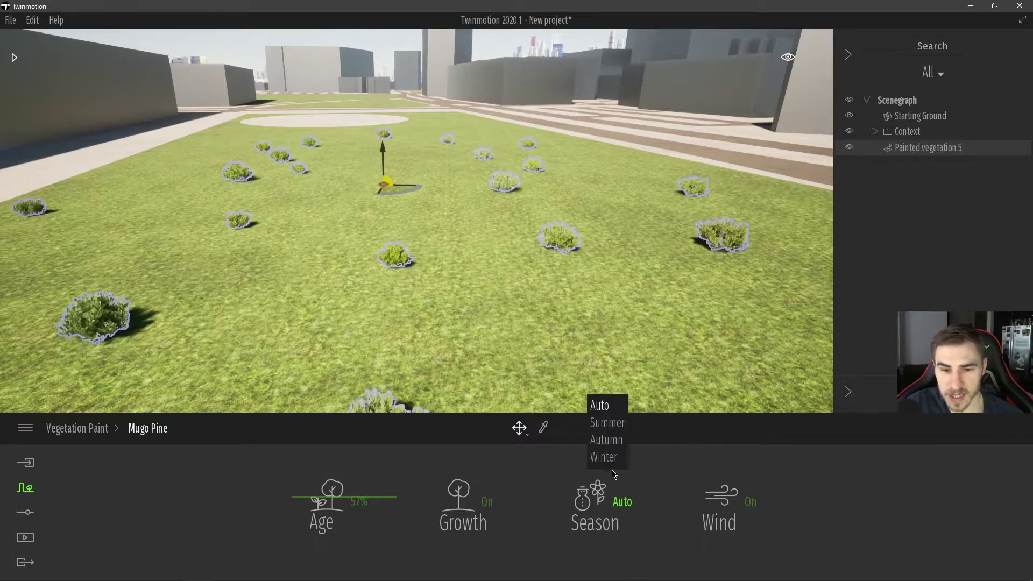
{"action": "left_click", "coordinate": [604, 457]}
{"action": "left_click", "coordinate": [601, 525]}
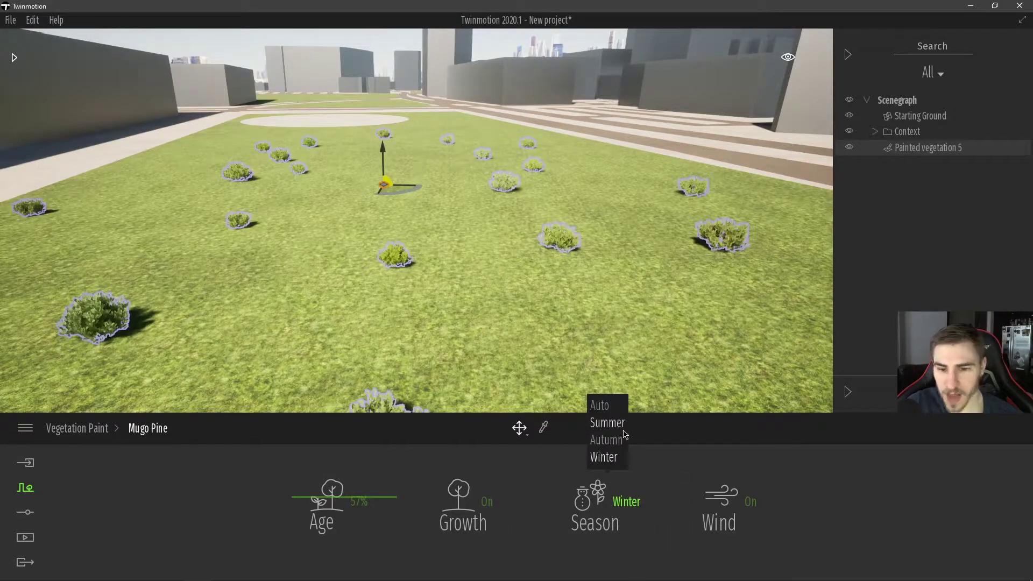
{"action": "left_click", "coordinate": [607, 422]}
{"action": "left_click", "coordinate": [96, 432]}
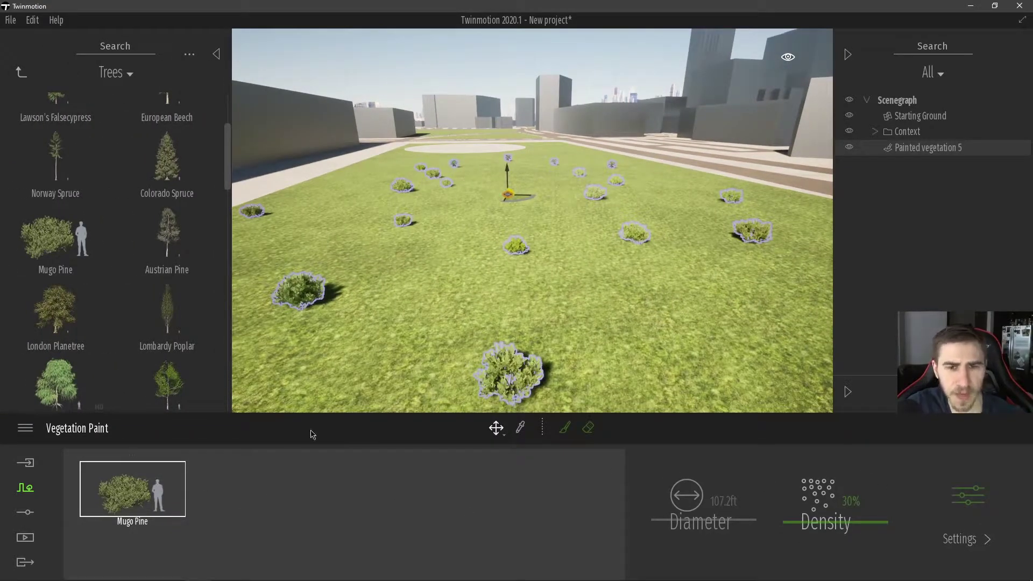
Raise the density of the painted Mugo Pines to 68%
{"action": "mouse_move", "coordinate": [532, 220]}
{"action": "right_mouse_down"}
{"action": "mouse_move", "coordinate": [586, 242]}
{"action": "mouse_move", "coordinate": [517, 242]}
{"action": "mouse_move", "coordinate": [505, 232]}
{"action": "right_mouse_up"}
{"action": "mouse_move", "coordinate": [835, 522]}
{"action": "left_mouse_down"}
{"action": "mouse_move", "coordinate": [857, 452]}
{"action": "mouse_move", "coordinate": [841, 492]}
{"action": "mouse_move", "coordinate": [881, 454]}
{"action": "mouse_move", "coordinate": [855, 463]}
{"action": "mouse_move", "coordinate": [834, 497]}
{"action": "mouse_move", "coordinate": [841, 486]}
{"action": "left_mouse_up"}
{"action": "right_click_drag", "start_coordinate": [533, 330], "coordinate": [517, 298]}
{"action": "key", "text": "d"}
Delete the painted Mugo Pine vegetation from the scene
{"action": "left_click", "coordinate": [965, 204]}
{"action": "left_click", "coordinate": [926, 148]}
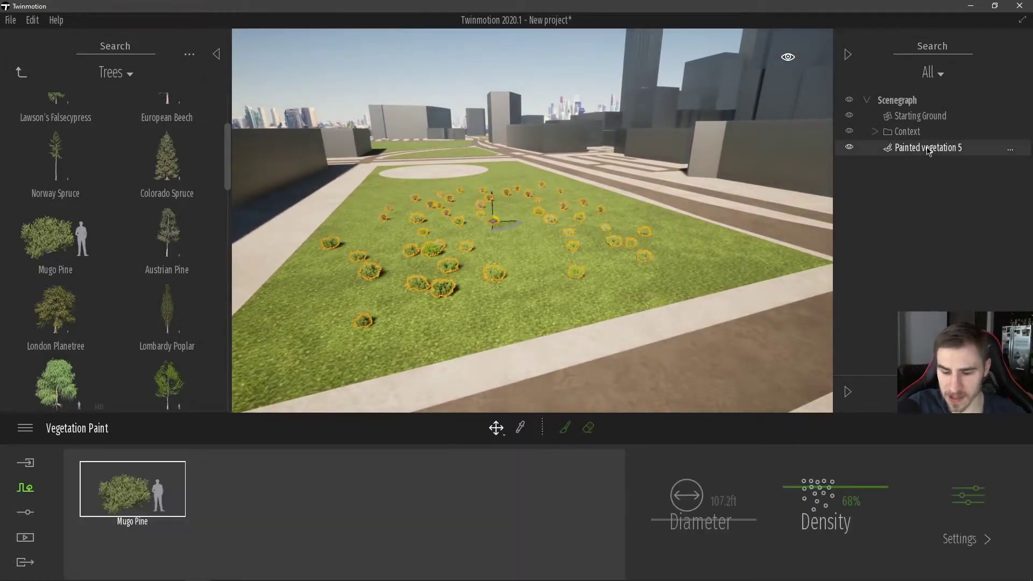
{"action": "key", "text": "Delete"}
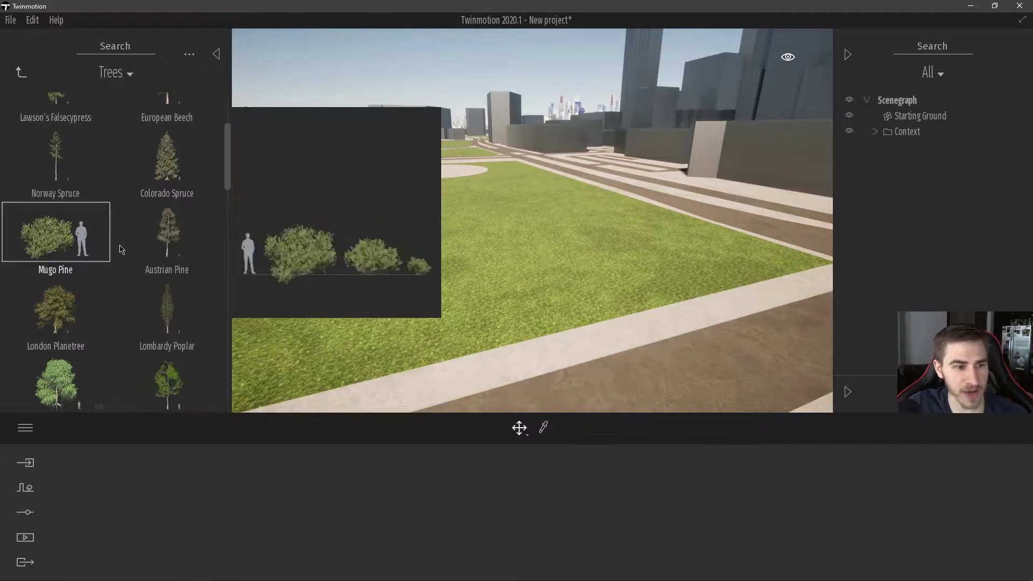
Reopen Vegetation Paint and add the Mexican Lime from the tree library to the empty paint set
{"action": "left_click", "coordinate": [25, 487]}
{"action": "left_click", "coordinate": [487, 509]}
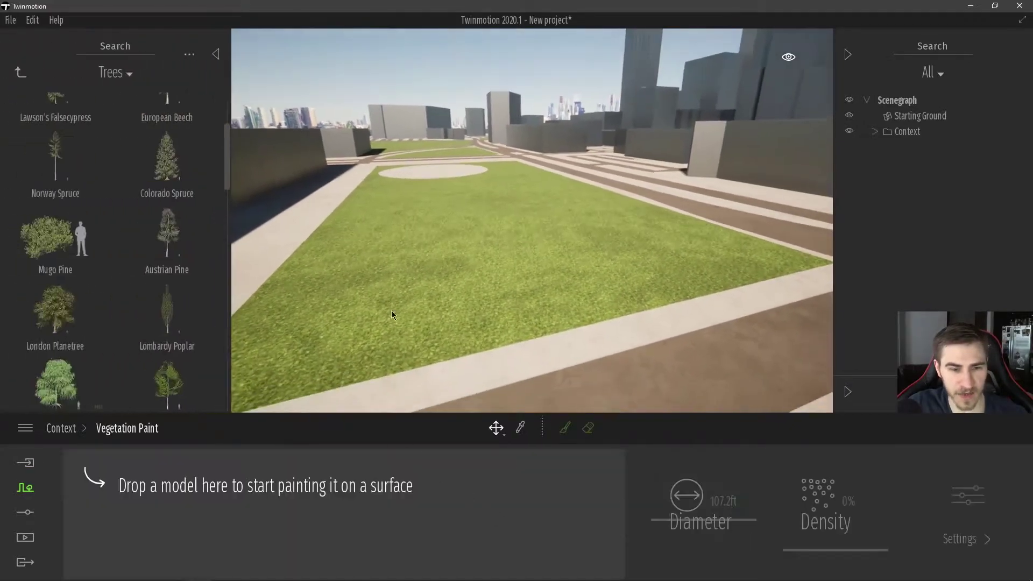
{"action": "mouse_move", "coordinate": [54, 263]}
{"action": "scroll", "coordinate": [54, 263], "scroll_direction": "up", "scroll_amount": 2}
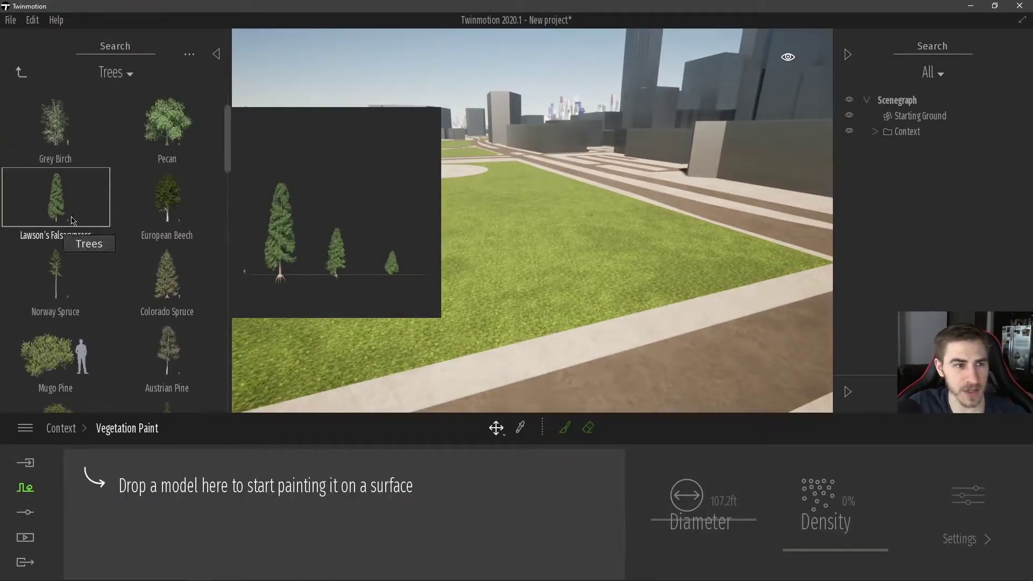
{"action": "scroll", "coordinate": [145, 284], "scroll_direction": "down", "scroll_amount": 3}
{"action": "scroll", "coordinate": [144, 284], "scroll_direction": "down", "scroll_amount": 4}
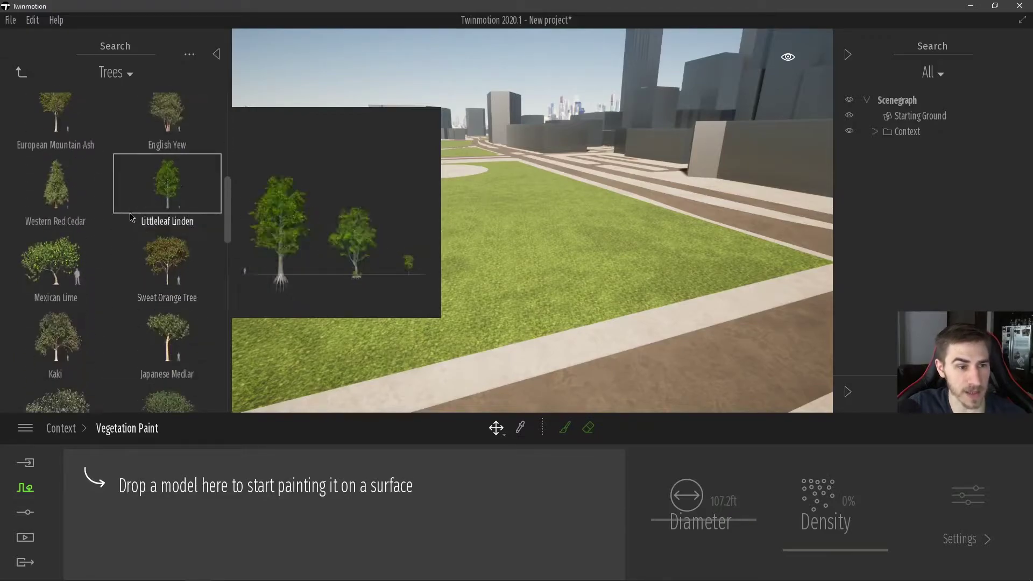
{"action": "mouse_move", "coordinate": [77, 287]}
{"action": "left_mouse_down"}
{"action": "mouse_move", "coordinate": [139, 487]}
{"action": "mouse_move", "coordinate": [571, 526]}
{"action": "left_mouse_up"}
Set the vegetation brush diameter to 131.9 ft and paint Mexican Lime trees on the large lawn
{"action": "mouse_move", "coordinate": [190, 336]}
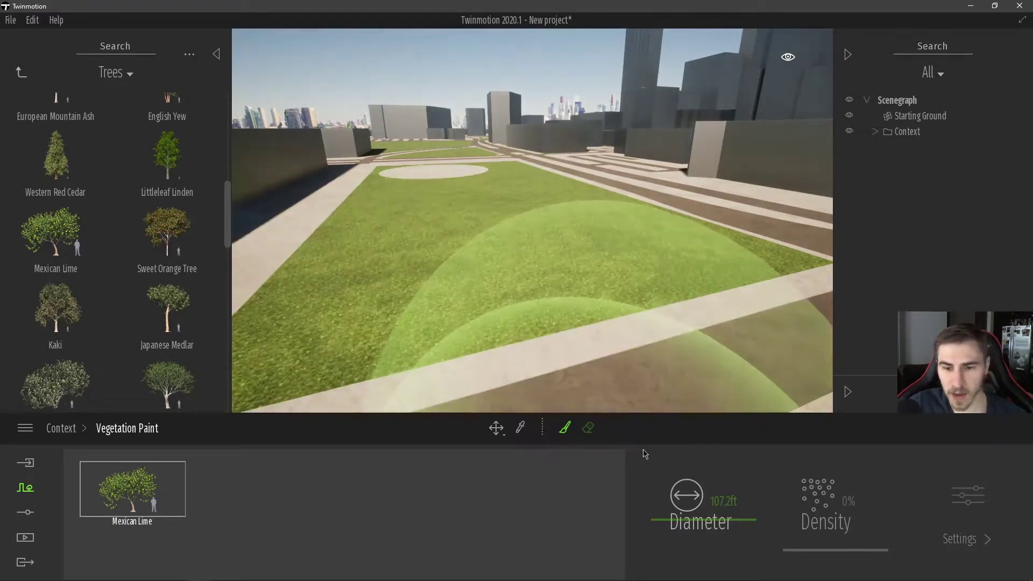
{"action": "left_click_drag", "start_coordinate": [645, 454], "coordinate": [645, 430]}
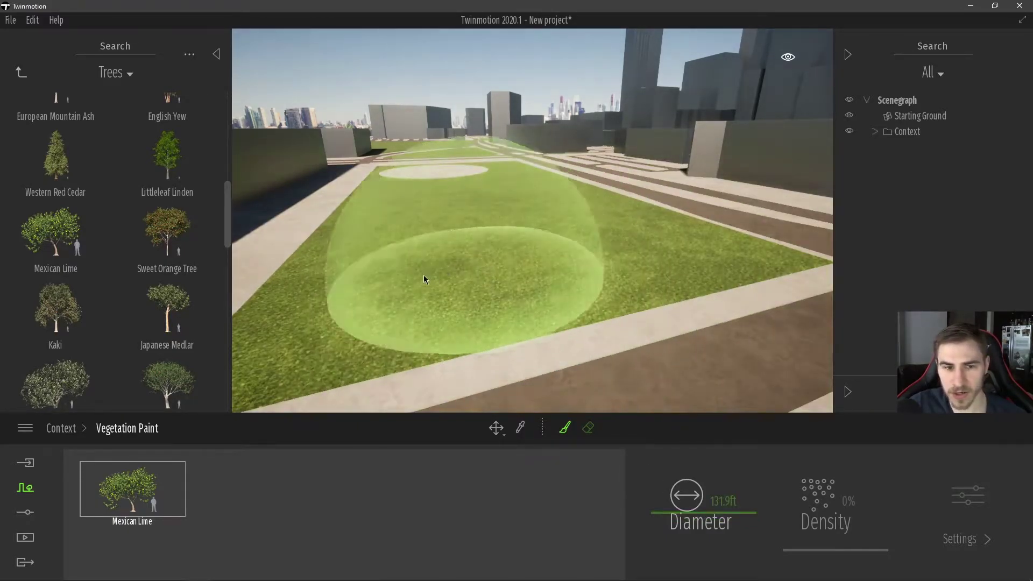
{"action": "left_click", "coordinate": [451, 267]}
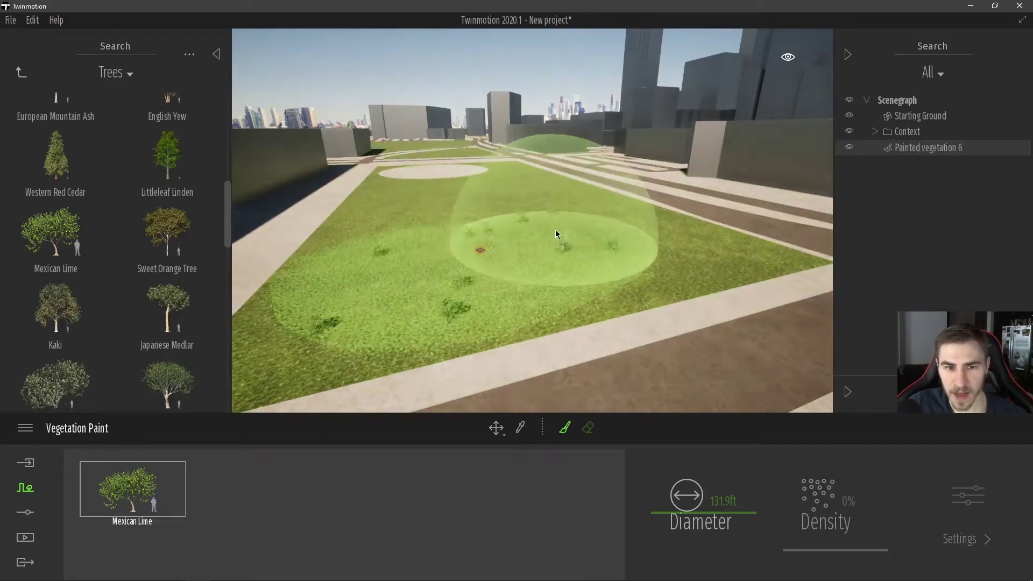
Paint more Mexican Lime trees across the lawn and set the painted trees' density to 29%
{"action": "mouse_move", "coordinate": [557, 232]}
{"action": "left_mouse_down"}
{"action": "mouse_move", "coordinate": [473, 198]}
{"action": "mouse_move", "coordinate": [421, 238]}
{"action": "mouse_move", "coordinate": [437, 199]}
{"action": "mouse_move", "coordinate": [536, 263]}
{"action": "mouse_move", "coordinate": [577, 246]}
{"action": "mouse_move", "coordinate": [494, 201]}
{"action": "mouse_move", "coordinate": [428, 198]}
{"action": "mouse_move", "coordinate": [503, 263]}
{"action": "left_mouse_up"}
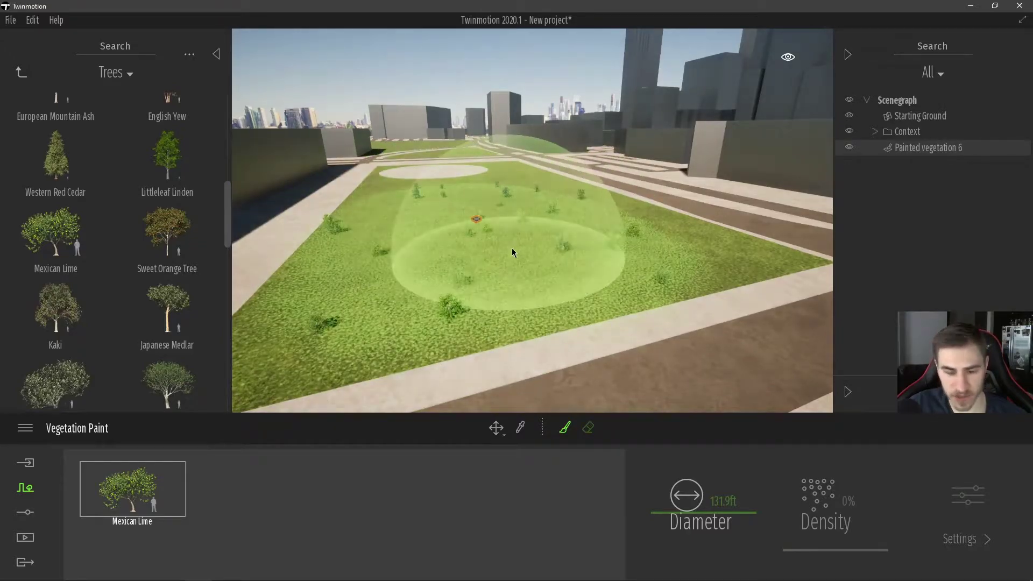
{"action": "left_click", "coordinate": [934, 148]}
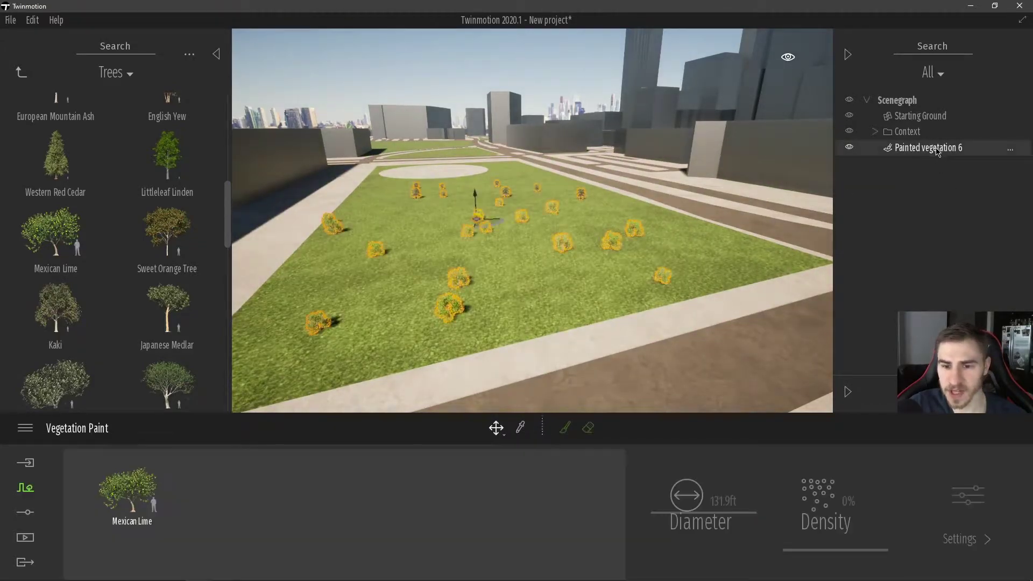
{"action": "left_click", "coordinate": [152, 506]}
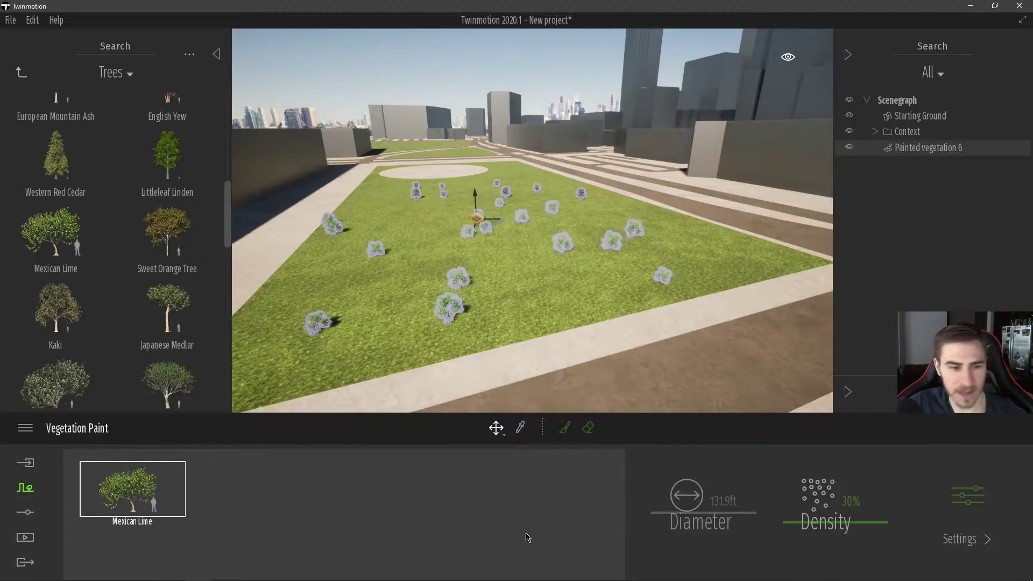
{"action": "mouse_move", "coordinate": [835, 527]}
{"action": "left_mouse_down"}
{"action": "mouse_move", "coordinate": [849, 469]}
{"action": "mouse_move", "coordinate": [861, 528]}
{"action": "left_mouse_up"}
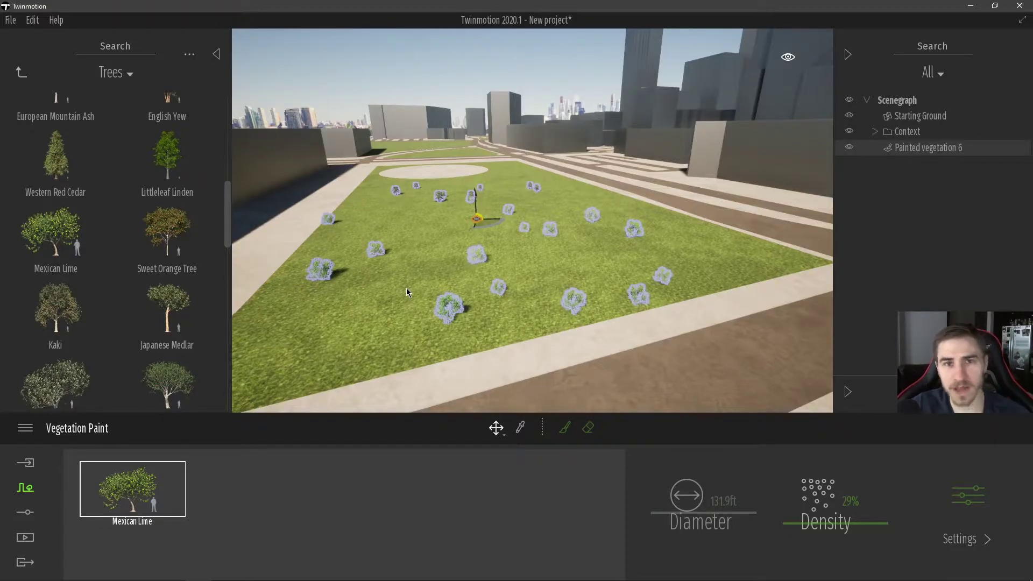
Add Golden Bamboo from the tree library to the paint set of the painted vegetation
{"action": "scroll", "coordinate": [108, 236], "scroll_direction": "down", "scroll_amount": 5}
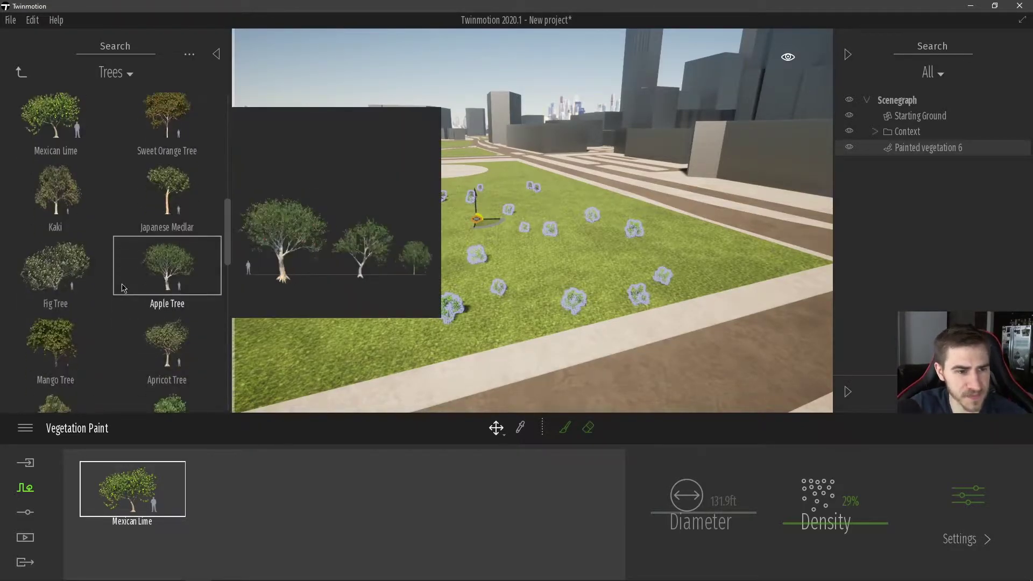
{"action": "scroll", "coordinate": [102, 323], "scroll_direction": "down", "scroll_amount": 6}
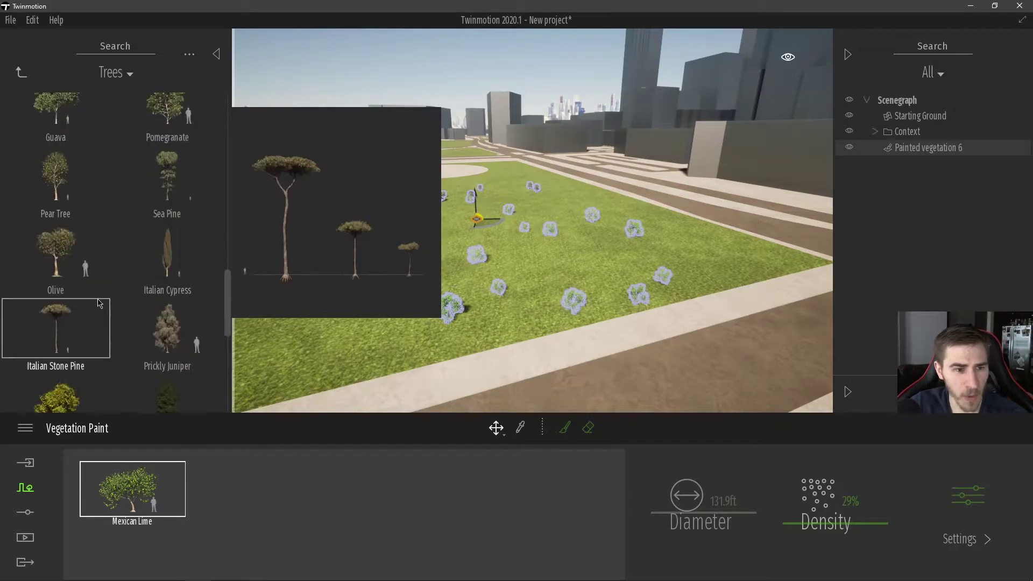
{"action": "scroll", "coordinate": [102, 323], "scroll_direction": "down", "scroll_amount": 4}
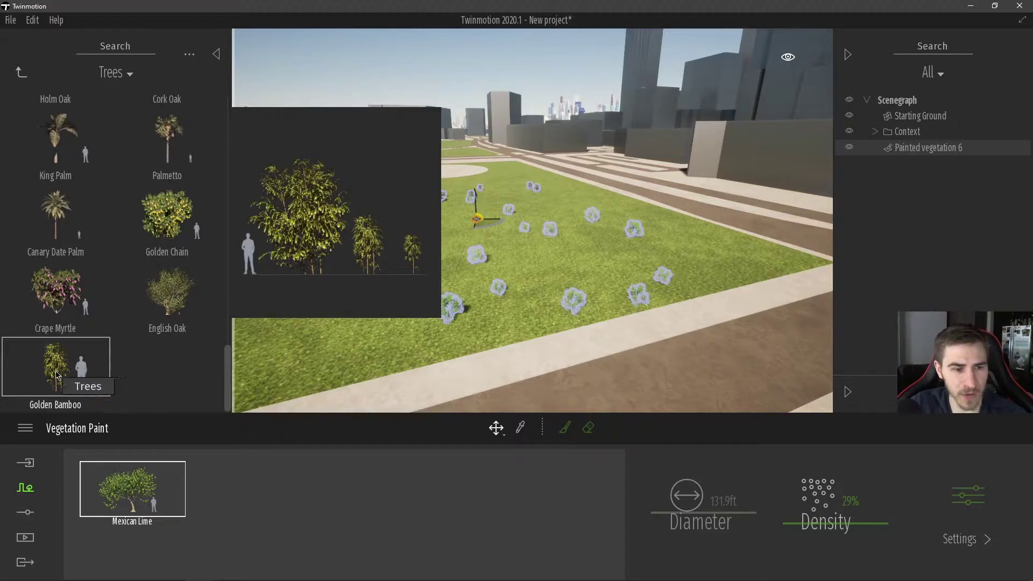
{"action": "mouse_move", "coordinate": [56, 375]}
{"action": "left_mouse_down"}
{"action": "mouse_move", "coordinate": [212, 460]}
{"action": "mouse_move", "coordinate": [285, 527]}
{"action": "left_mouse_up"}
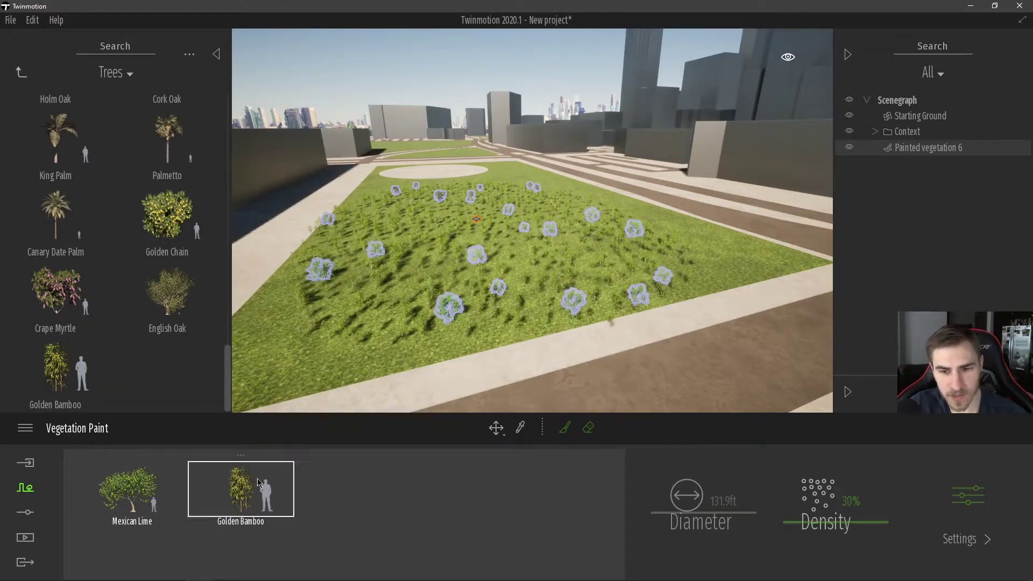
{"action": "left_click", "coordinate": [232, 486]}
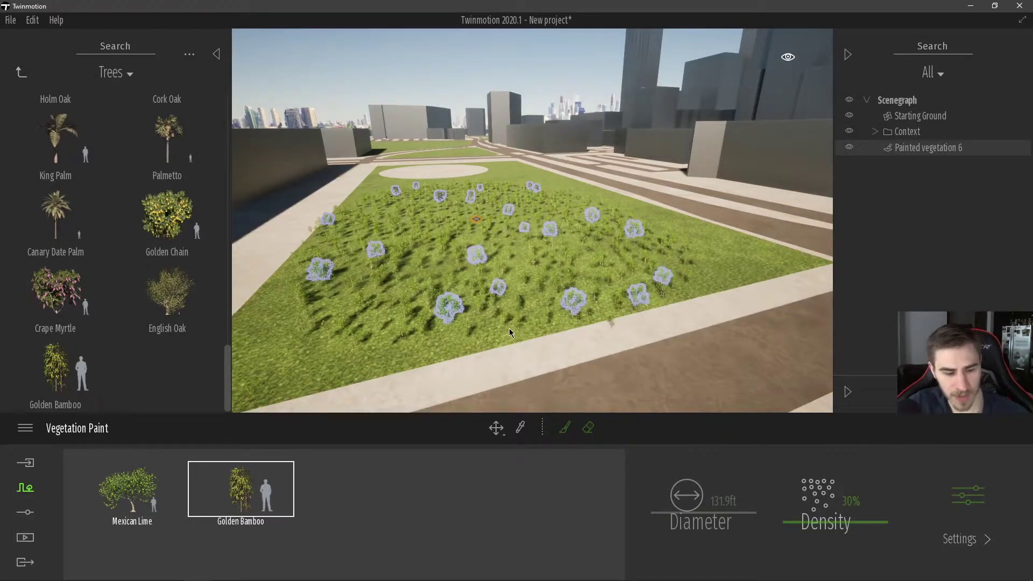
Raise the density of the Golden Bamboo to 96% and of the Mexican Lime to 100%
{"action": "mouse_move", "coordinate": [508, 328]}
{"action": "right_mouse_down"}
{"action": "mouse_move", "coordinate": [475, 325]}
{"action": "mouse_move", "coordinate": [508, 328]}
{"action": "right_mouse_up"}
{"action": "key", "text": "w"}
{"action": "key", "text": "s"}
{"action": "mouse_move", "coordinate": [600, 299]}
{"action": "right_mouse_down"}
{"action": "mouse_move", "coordinate": [493, 324]}
{"action": "mouse_move", "coordinate": [548, 322]}
{"action": "mouse_move", "coordinate": [307, 294]}
{"action": "right_mouse_up"}
{"action": "key", "text": "s"}
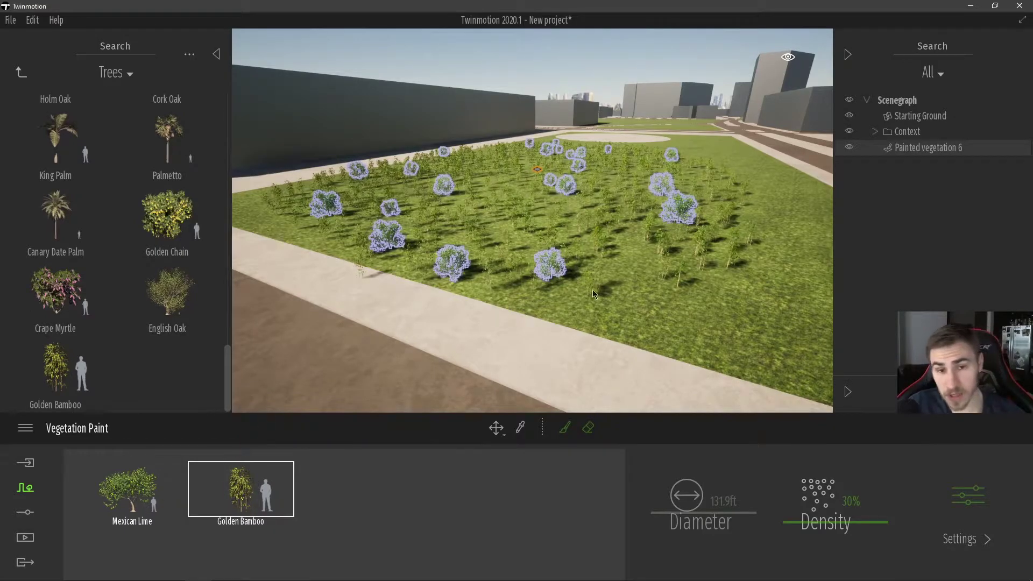
{"action": "scroll", "coordinate": [604, 291], "scroll_direction": "up", "scroll_amount": 6}
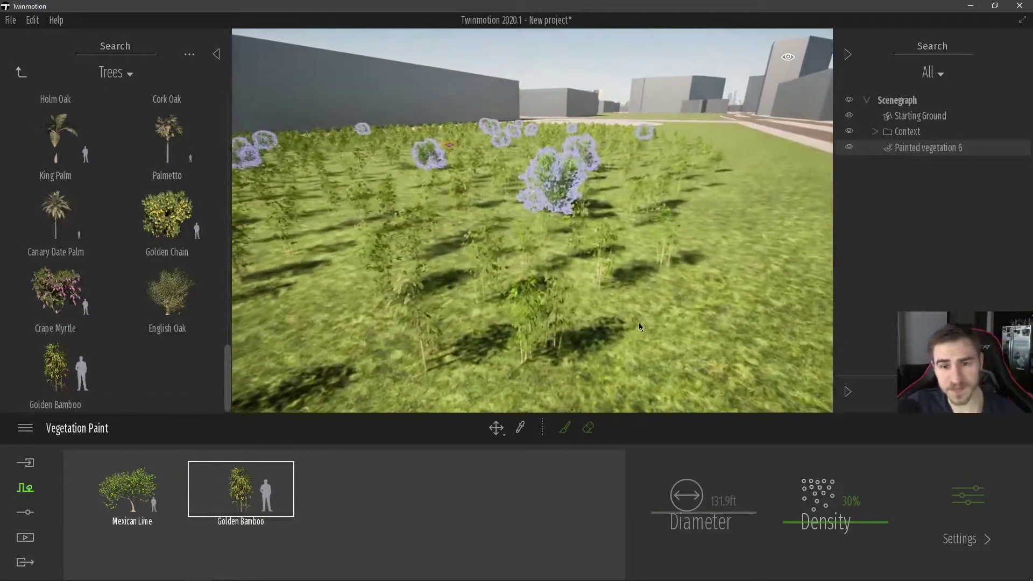
{"action": "scroll", "coordinate": [635, 318], "scroll_direction": "down", "scroll_amount": 3}
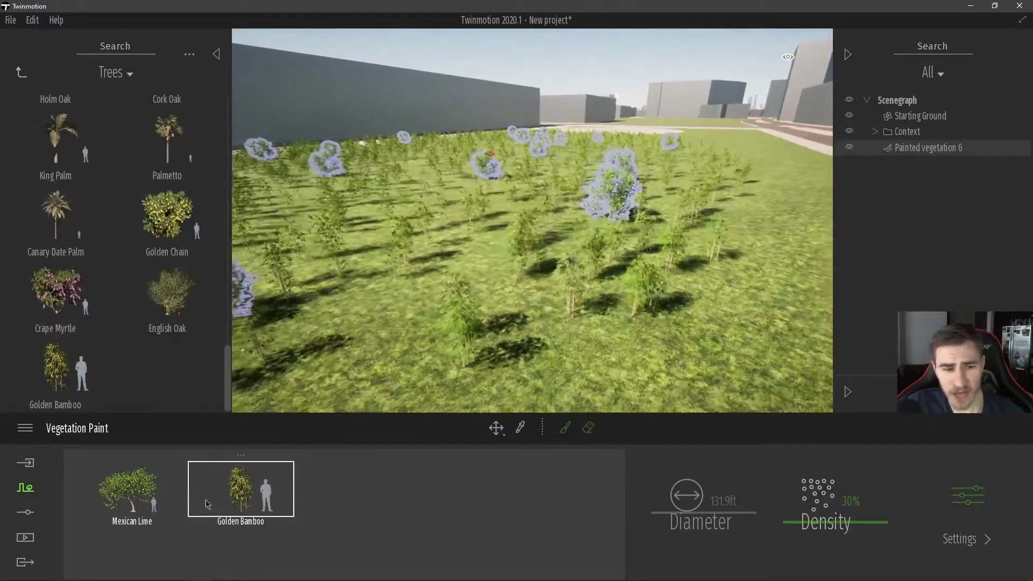
{"action": "left_click", "coordinate": [132, 497]}
{"action": "left_click", "coordinate": [249, 498]}
{"action": "left_click_drag", "start_coordinate": [847, 528], "coordinate": [866, 466]}
{"action": "left_click", "coordinate": [137, 510]}
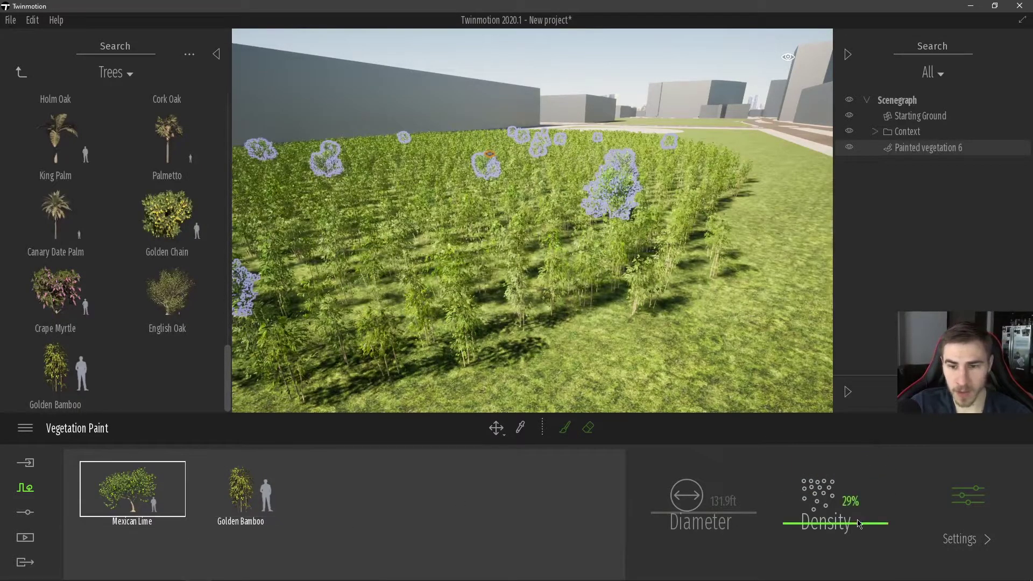
{"action": "left_click_drag", "start_coordinate": [828, 526], "coordinate": [835, 455]}
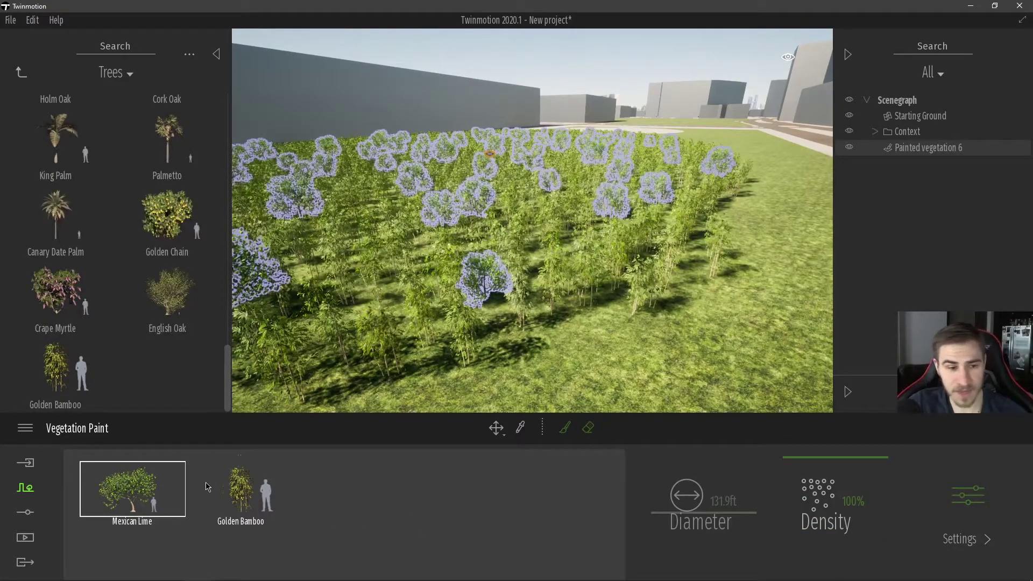
Set the Golden Bamboo's age to 73% and its season to Autumn, and return to the paint set
{"action": "left_click", "coordinate": [231, 491]}
{"action": "left_click", "coordinate": [976, 506]}
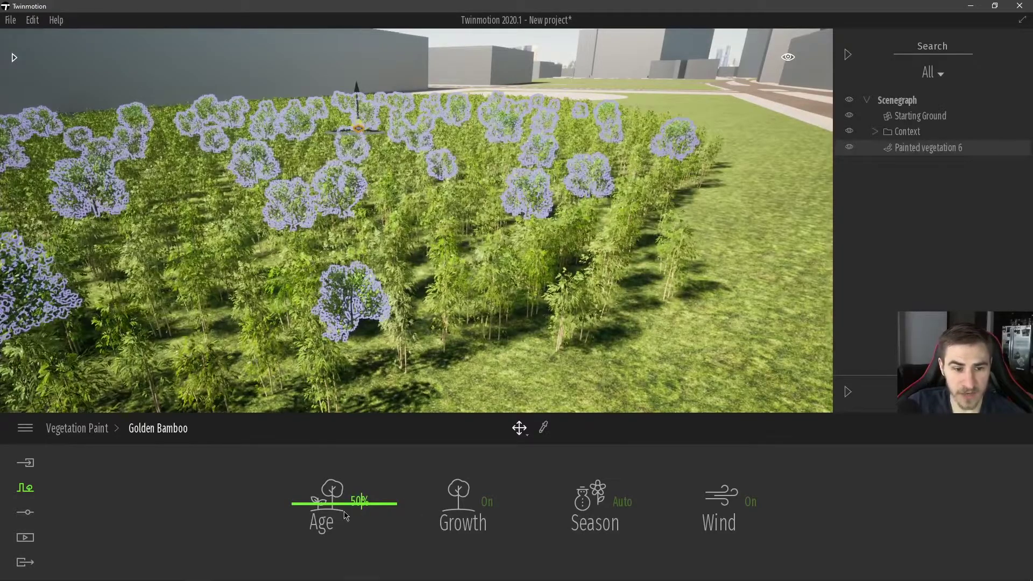
{"action": "left_click_drag", "start_coordinate": [338, 508], "coordinate": [360, 481]}
{"action": "left_click", "coordinate": [609, 512]}
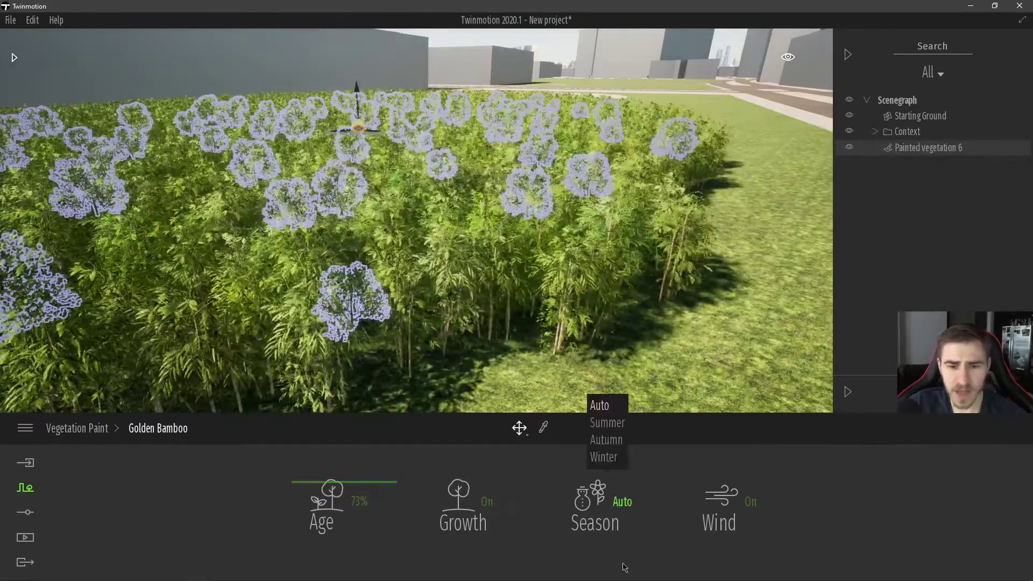
{"action": "left_click", "coordinate": [610, 505]}
{"action": "left_click", "coordinate": [603, 440]}
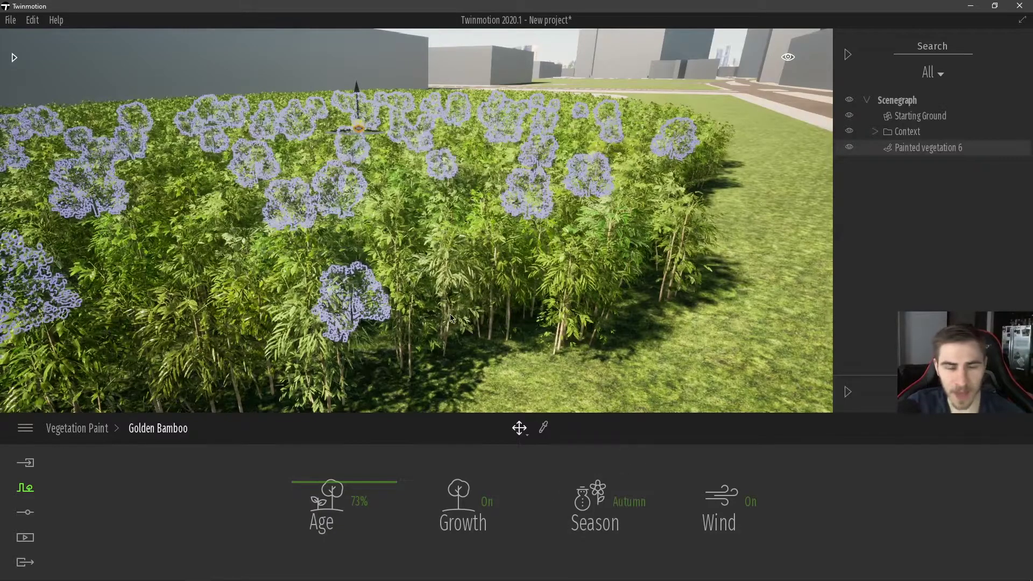
{"action": "left_click", "coordinate": [81, 428]}
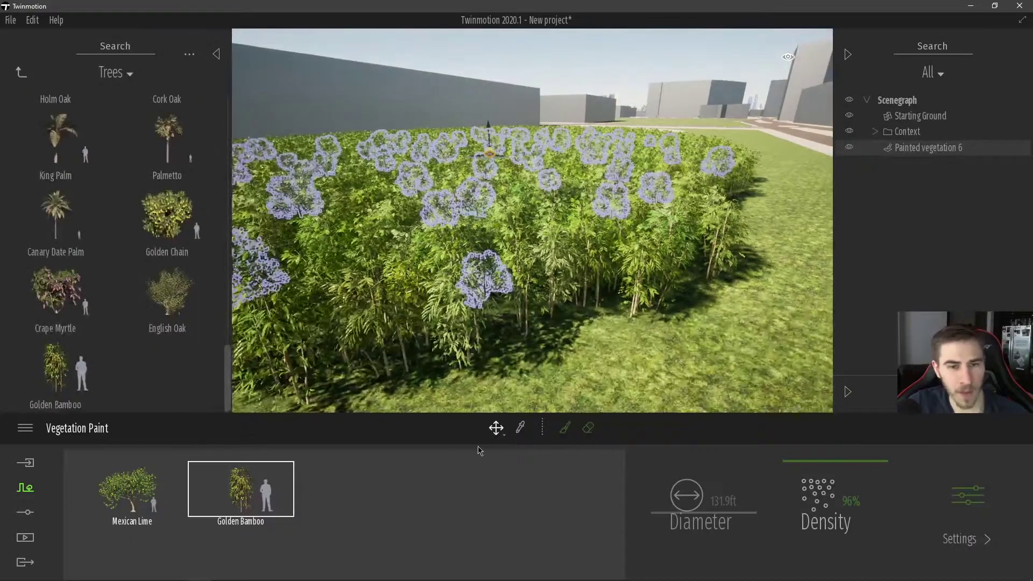
Paint Mexican Lime and Golden Bamboo together over the far part of the lawn, toward the pale circle
{"action": "key", "text": "s"}
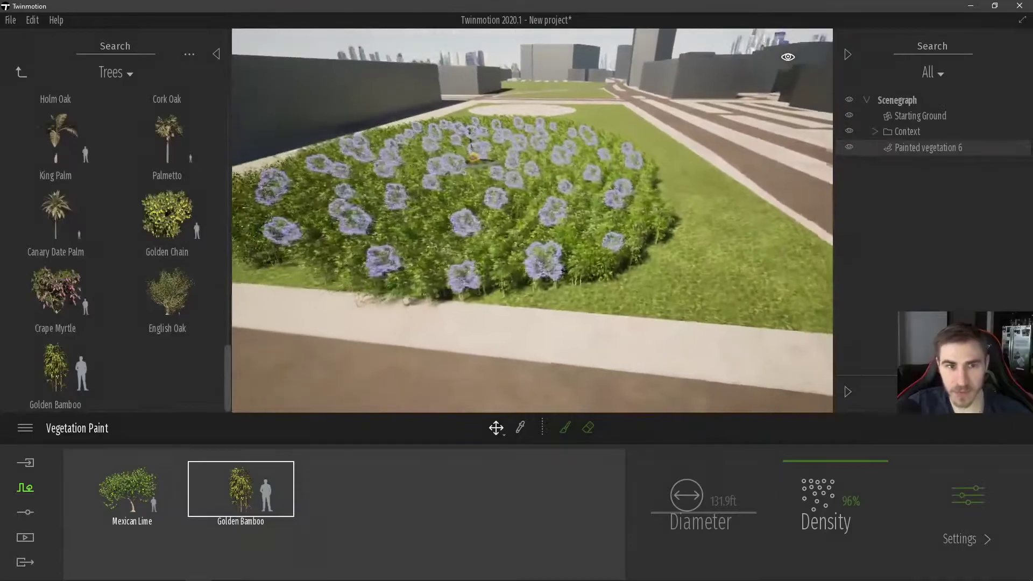
{"action": "key", "text": "w"}
{"action": "key", "text": "s"}
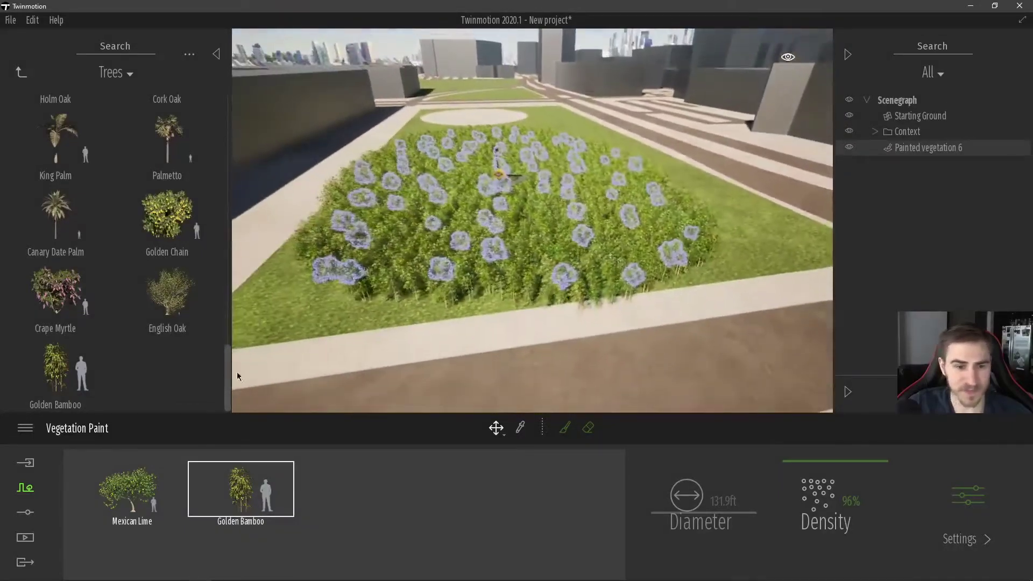
{"action": "left_click", "coordinate": [565, 428]}
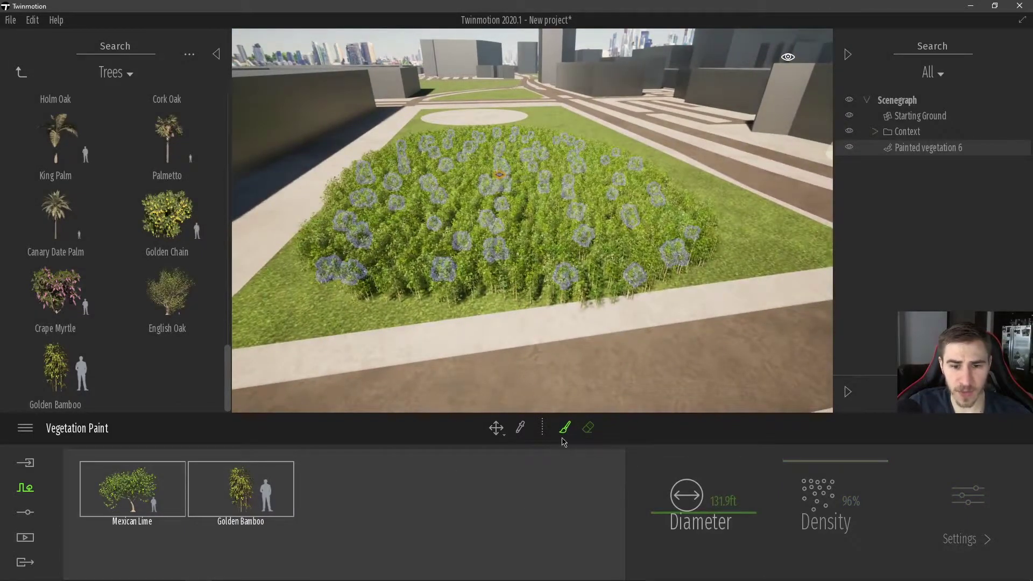
{"action": "mouse_move", "coordinate": [574, 141]}
{"action": "left_mouse_down"}
{"action": "mouse_move", "coordinate": [545, 150]}
{"action": "mouse_move", "coordinate": [549, 111]}
{"action": "left_mouse_up"}
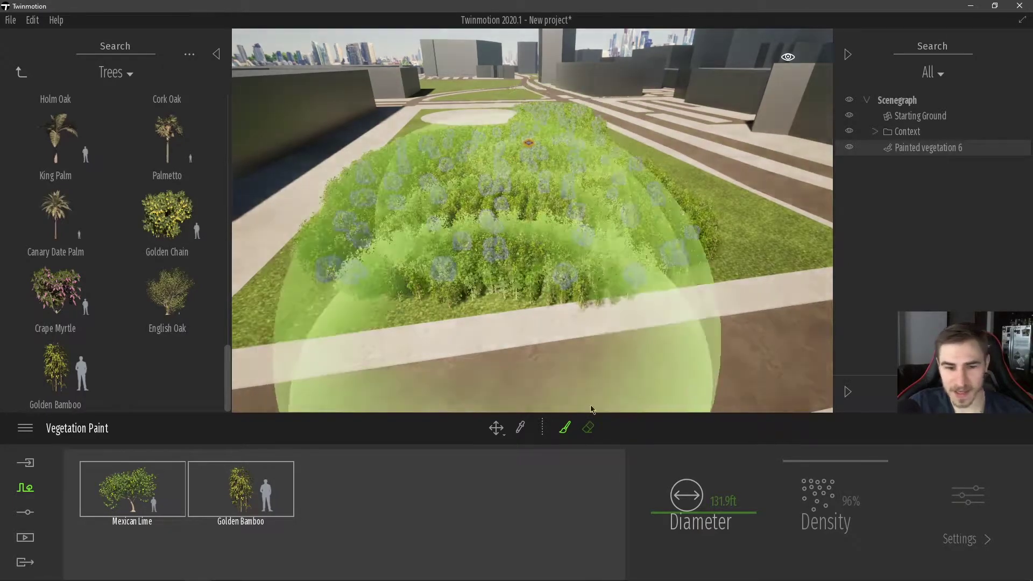
Lower the density of the Golden Bamboo and set the Mexican Lime's density to 69%
{"action": "left_click", "coordinate": [496, 428]}
{"action": "left_click_drag", "start_coordinate": [852, 491], "coordinate": [833, 533]}
{"action": "left_click", "coordinate": [131, 490]}
{"action": "left_click_drag", "start_coordinate": [811, 487], "coordinate": [831, 489]}
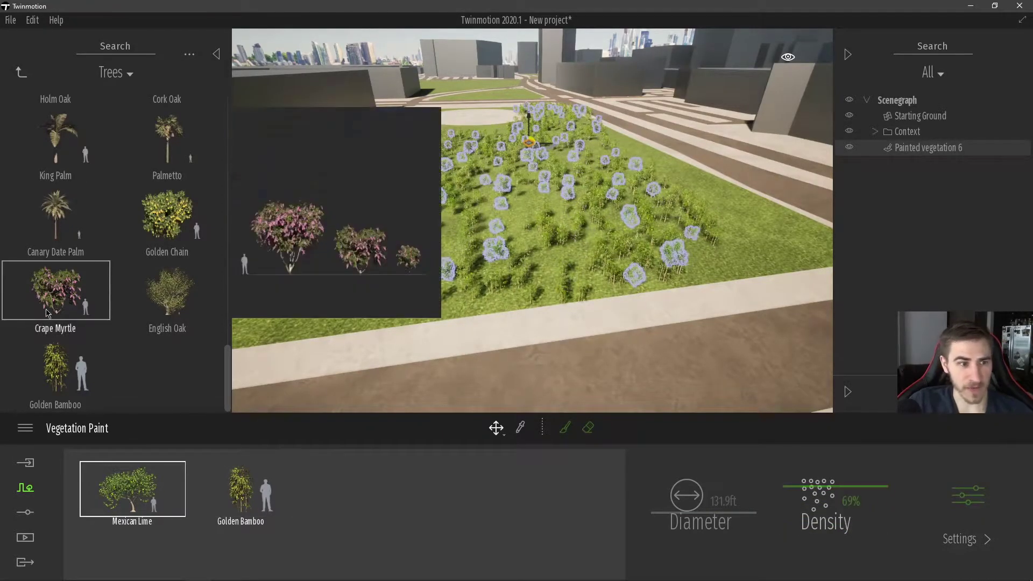
Add Wild Grass 01 from the Grass and flowers library to the paint set
{"action": "scroll", "coordinate": [58, 258], "scroll_direction": "up", "scroll_amount": 3}
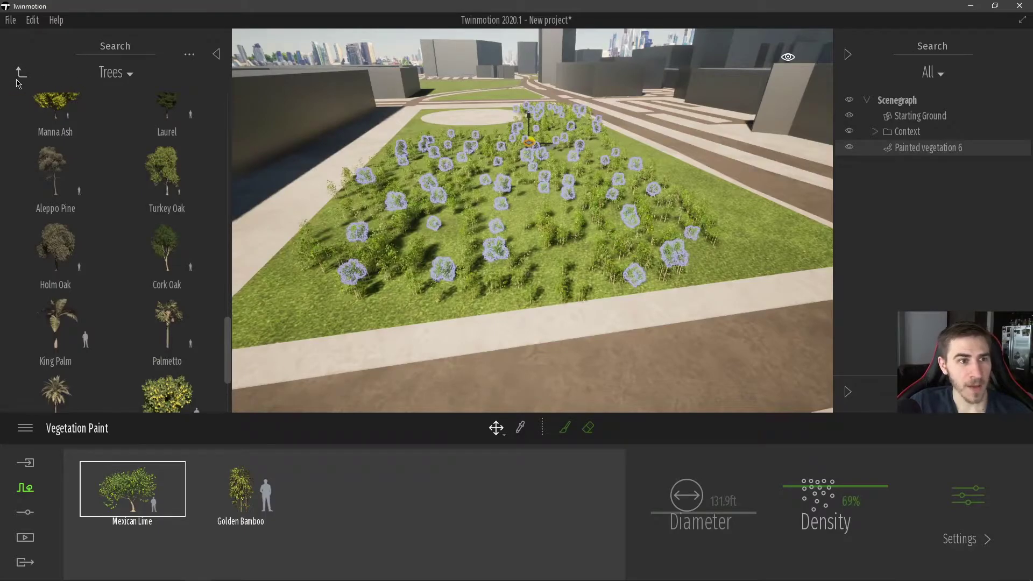
{"action": "left_click", "coordinate": [129, 76]}
{"action": "left_click", "coordinate": [120, 126]}
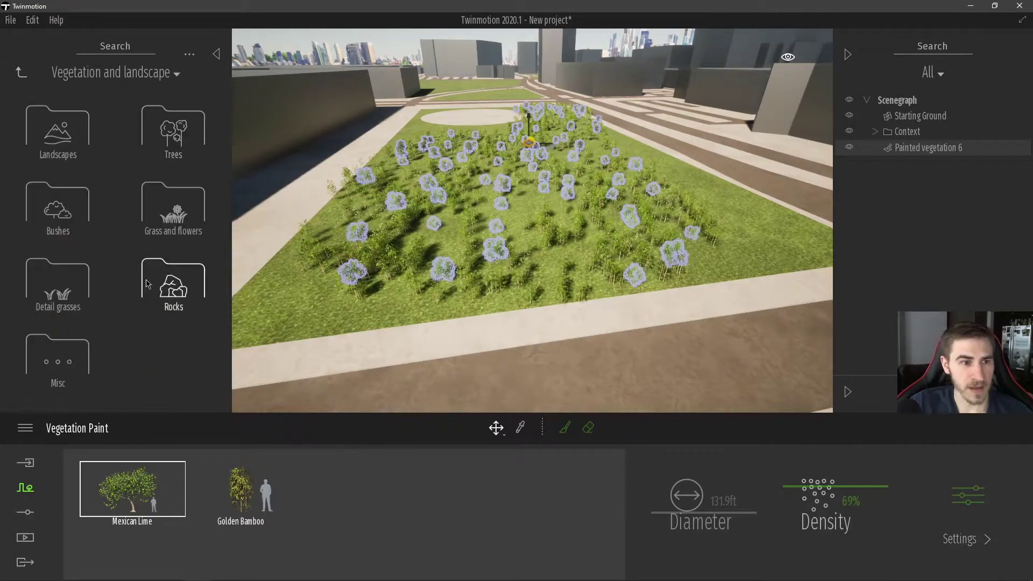
{"action": "left_click", "coordinate": [165, 212]}
{"action": "scroll", "coordinate": [97, 301], "scroll_direction": "down", "scroll_amount": 1}
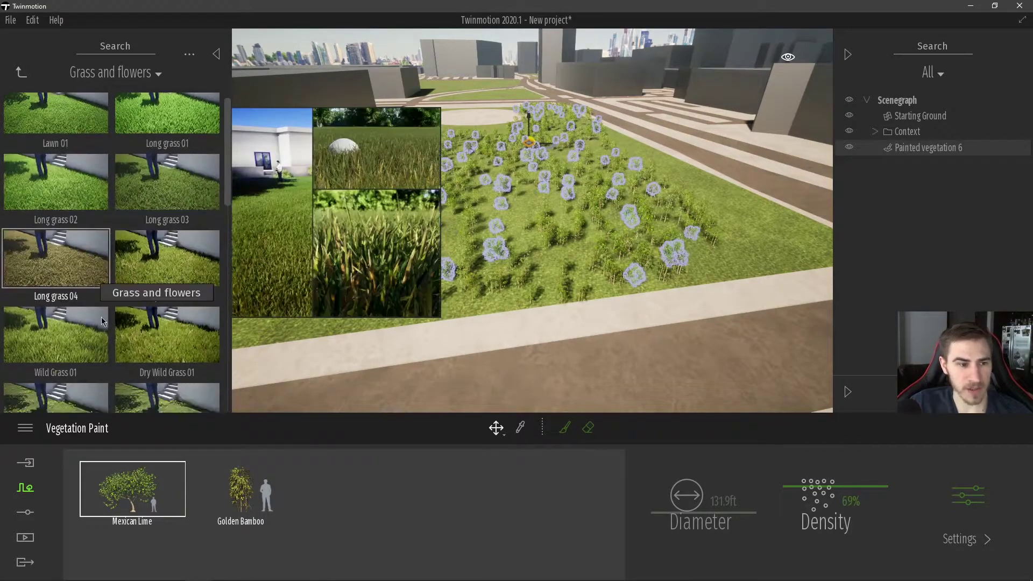
{"action": "left_click_drag", "start_coordinate": [316, 470], "coordinate": [353, 503]}
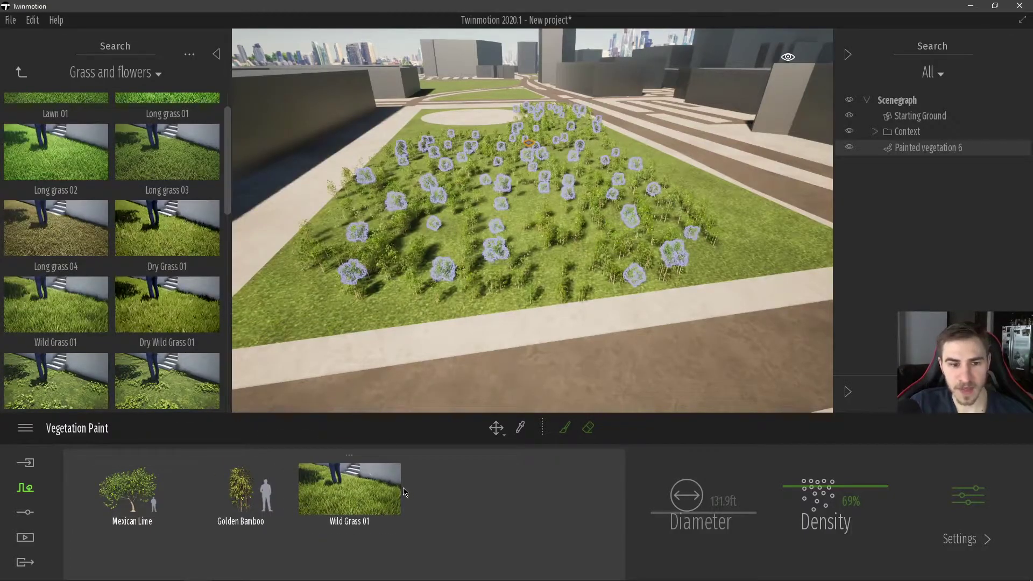
Set the density of the Wild Grass 01 to 65% and inspect the grass up close
{"action": "scroll", "coordinate": [501, 293], "scroll_direction": "up", "scroll_amount": 10}
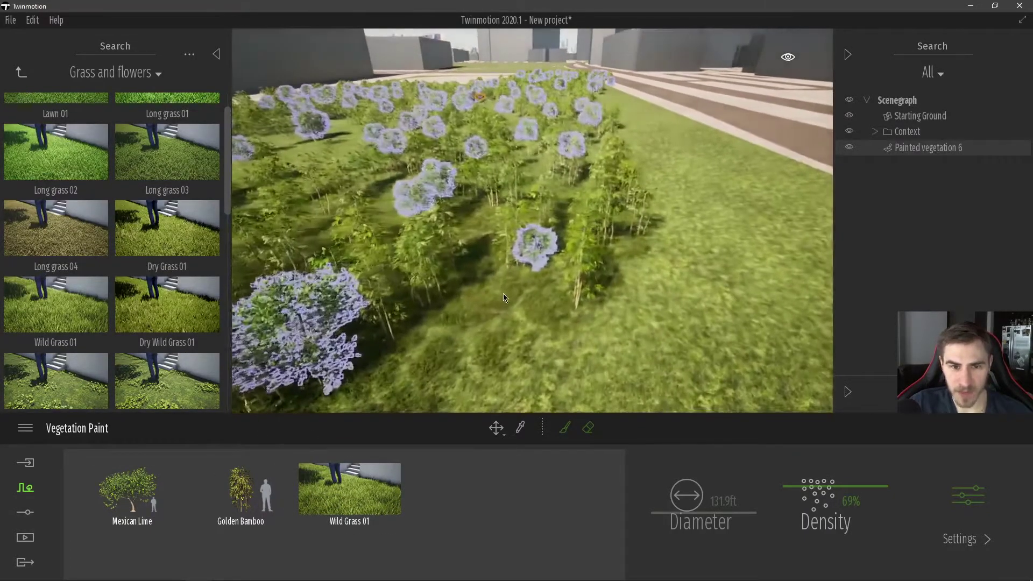
{"action": "scroll", "coordinate": [504, 296], "scroll_direction": "up", "scroll_amount": 10}
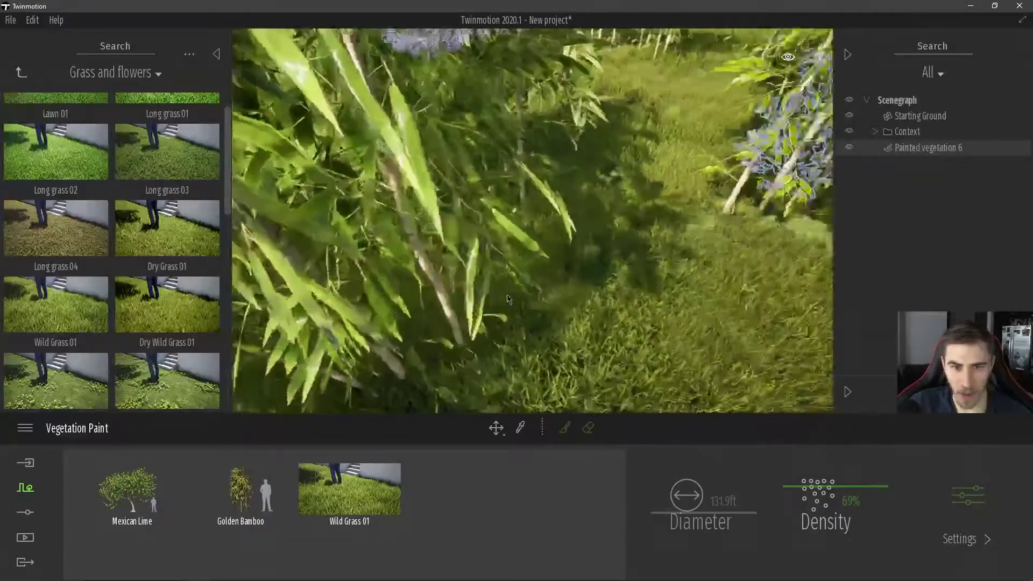
{"action": "scroll", "coordinate": [506, 295], "scroll_direction": "down", "scroll_amount": 15}
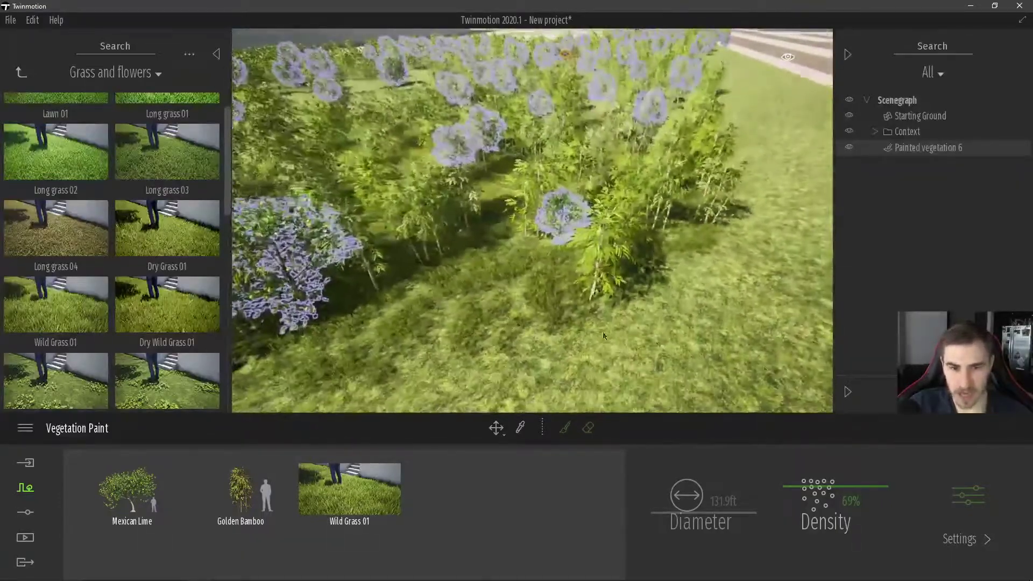
{"action": "left_click_drag", "start_coordinate": [817, 479], "coordinate": [818, 519]}
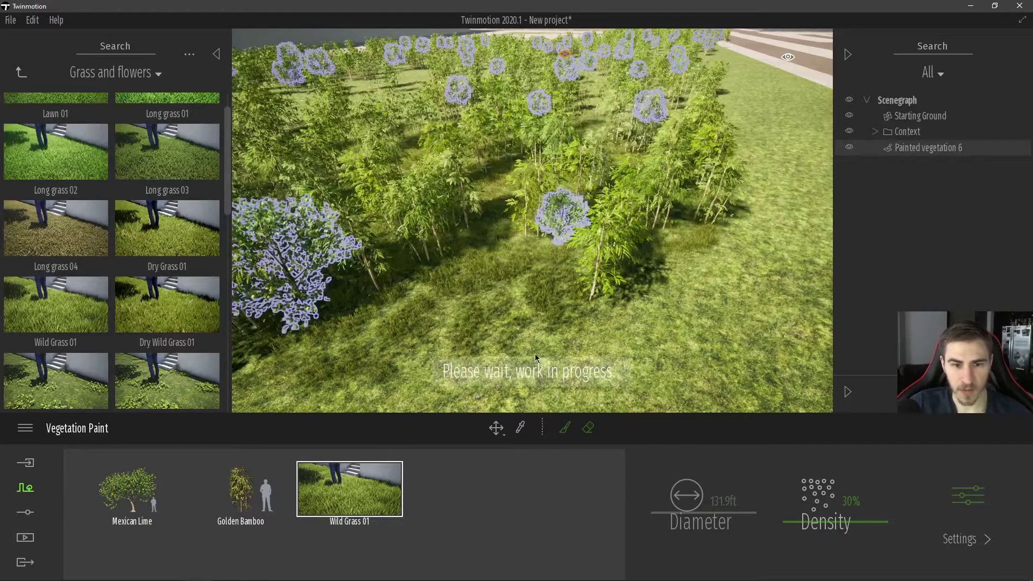
{"action": "scroll", "coordinate": [530, 311], "scroll_direction": "down", "scroll_amount": 3}
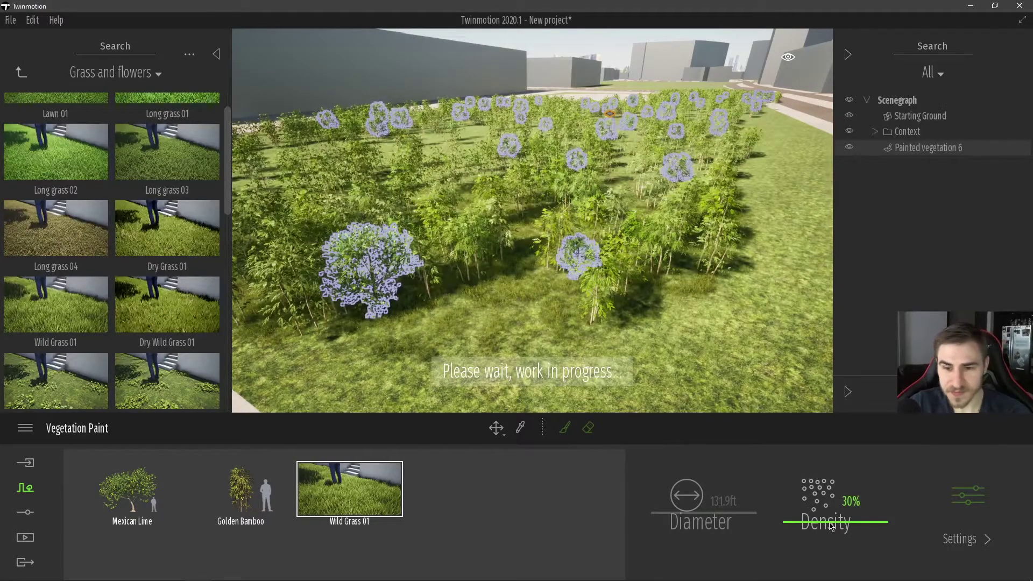
{"action": "left_click_drag", "start_coordinate": [857, 492], "coordinate": [860, 483]}
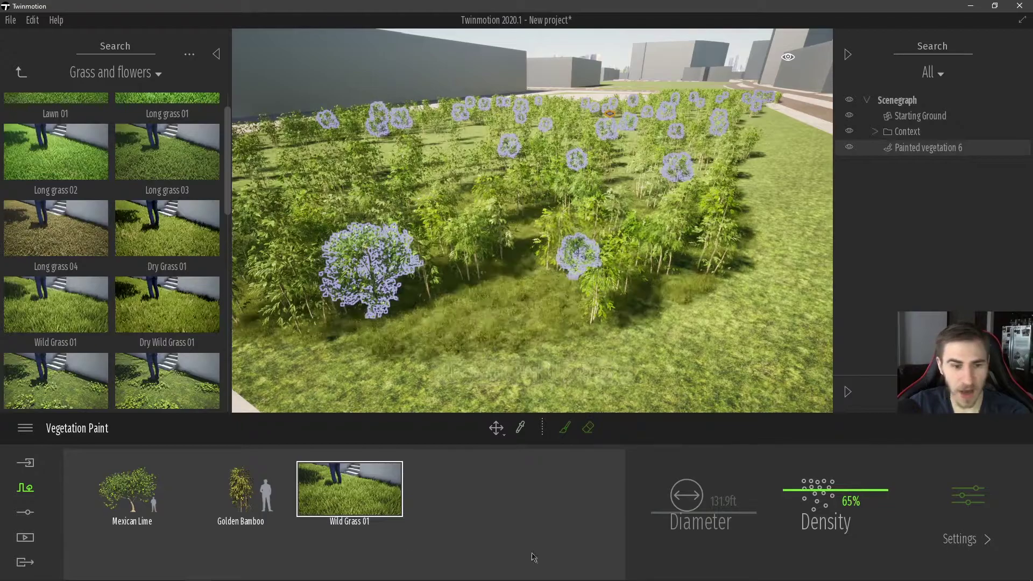
{"action": "scroll", "coordinate": [498, 338], "scroll_direction": "up", "scroll_amount": 5}
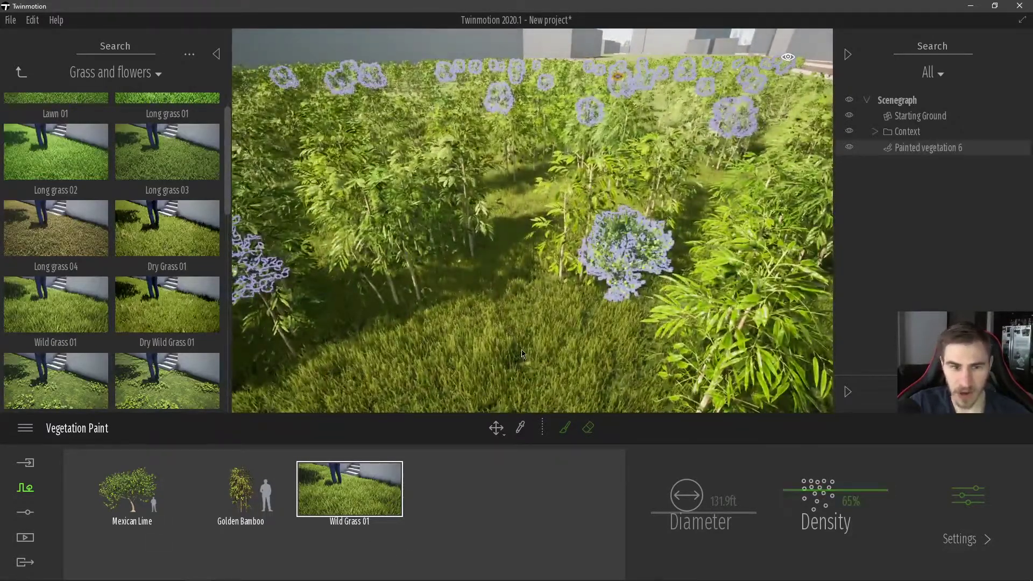
Add Clovers 01 from the Grass and flowers library to the paint set and select it
{"action": "scroll", "coordinate": [525, 353], "scroll_direction": "down", "scroll_amount": 5}
{"action": "mouse_move", "coordinate": [62, 376]}
{"action": "left_mouse_down"}
{"action": "mouse_move", "coordinate": [298, 480]}
{"action": "mouse_move", "coordinate": [463, 491]}
{"action": "left_mouse_up"}
{"action": "left_click", "coordinate": [434, 493]}
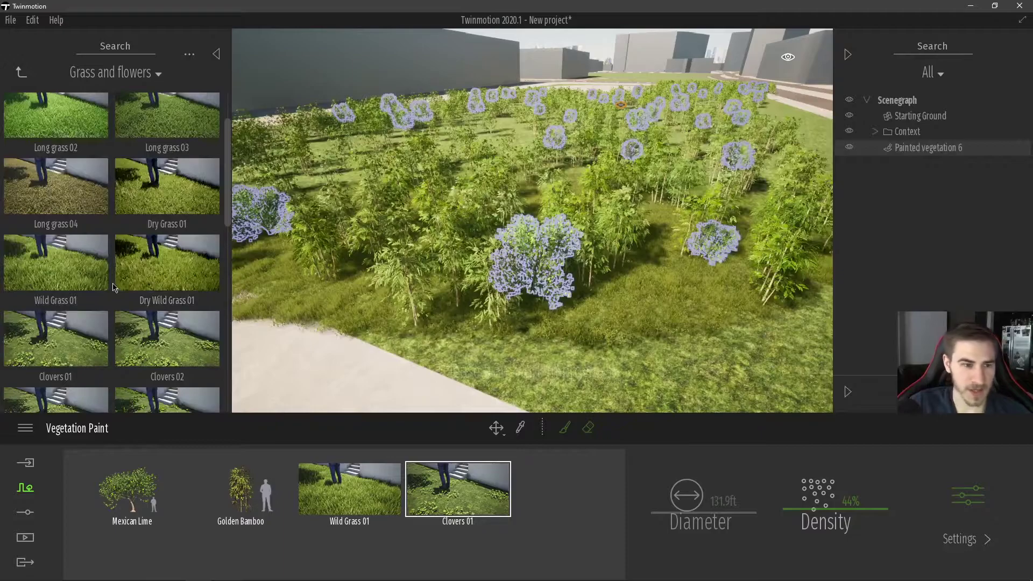
Add TallGrass 04 from the Grass and flowers library to the paint set and set its density to 53%
{"action": "scroll", "coordinate": [224, 259], "scroll_direction": "down", "scroll_amount": 5}
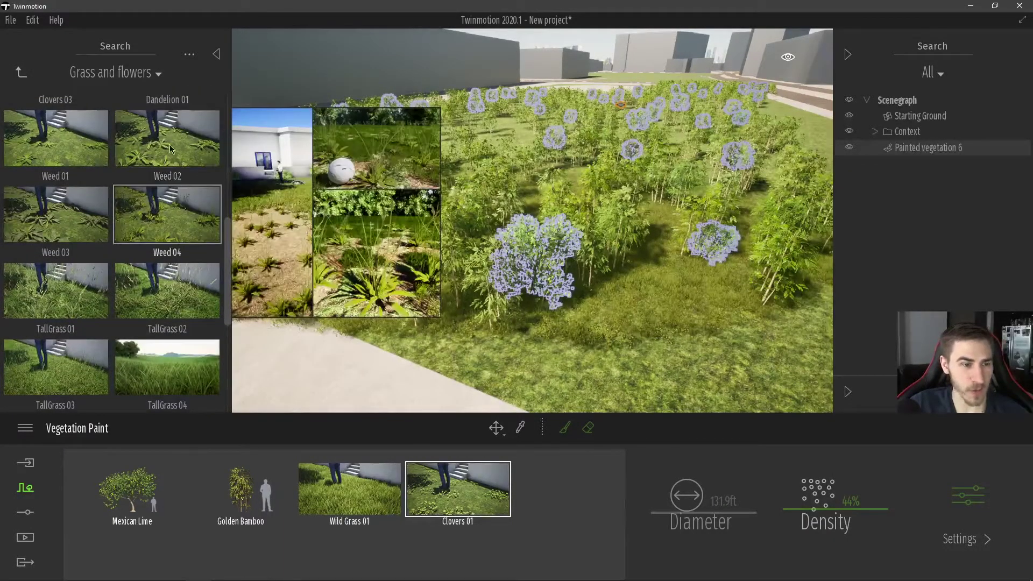
{"action": "mouse_move", "coordinate": [168, 347]}
{"action": "left_mouse_down"}
{"action": "mouse_move", "coordinate": [376, 458]}
{"action": "mouse_move", "coordinate": [532, 500]}
{"action": "mouse_move", "coordinate": [570, 492]}
{"action": "left_mouse_up"}
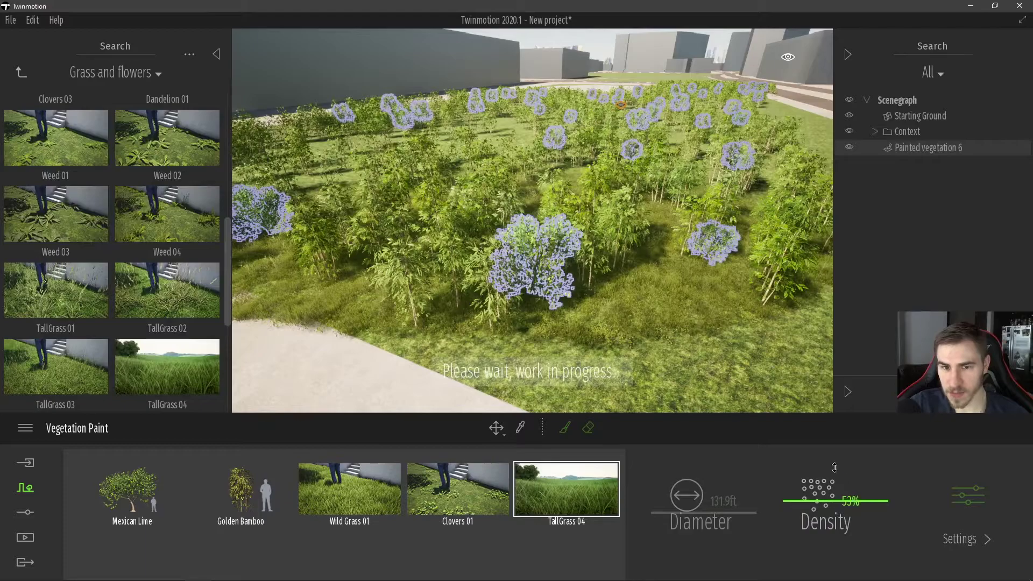
{"action": "right_click_drag", "start_coordinate": [624, 298], "coordinate": [839, 205]}
{"action": "key", "text": "w"}
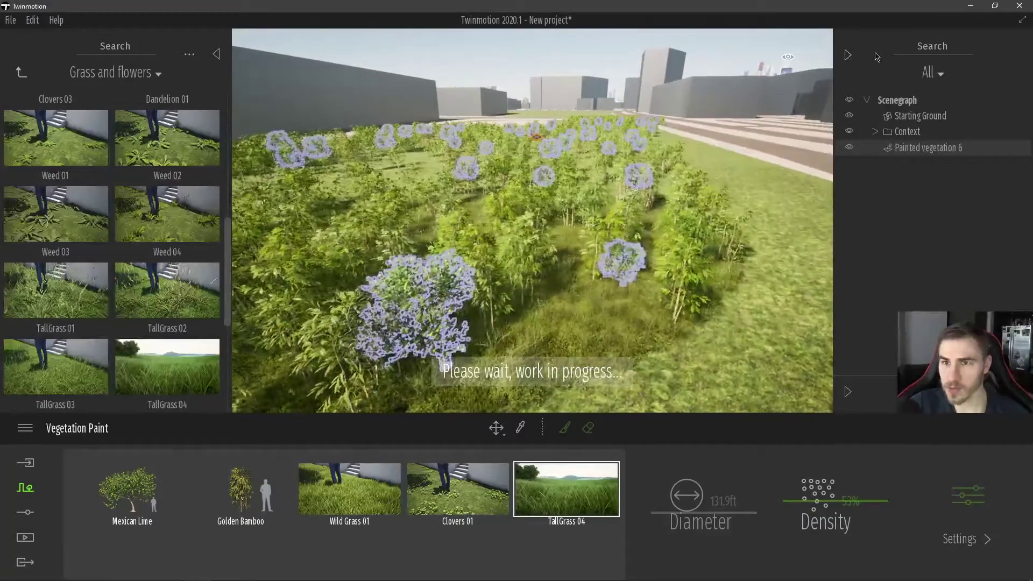
Hide the scene graph and change the camera's navigation mode to view the tall grass from ground level
{"action": "left_click", "coordinate": [847, 55]}
{"action": "left_click", "coordinate": [986, 56]}
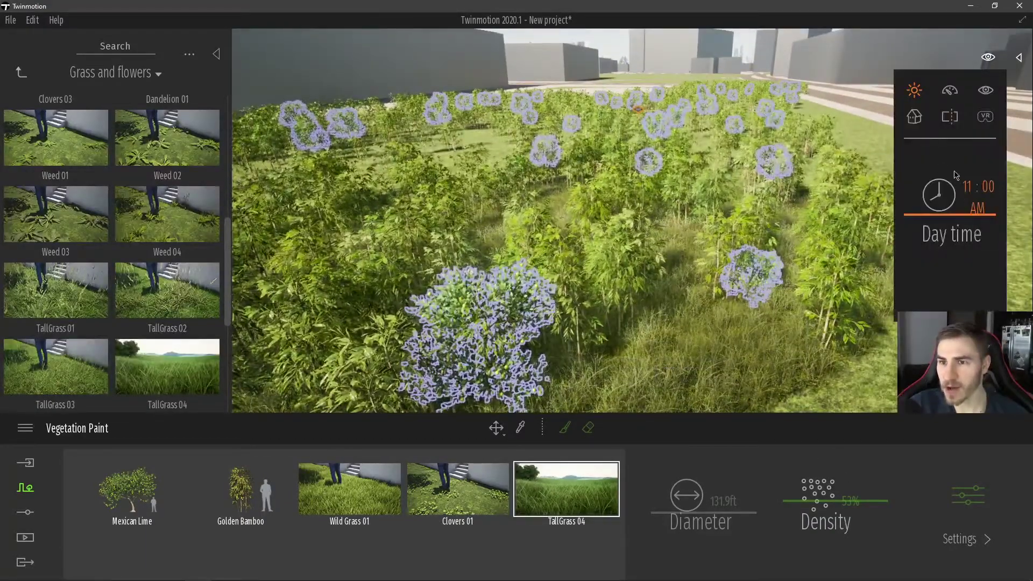
{"action": "left_click", "coordinate": [950, 90]}
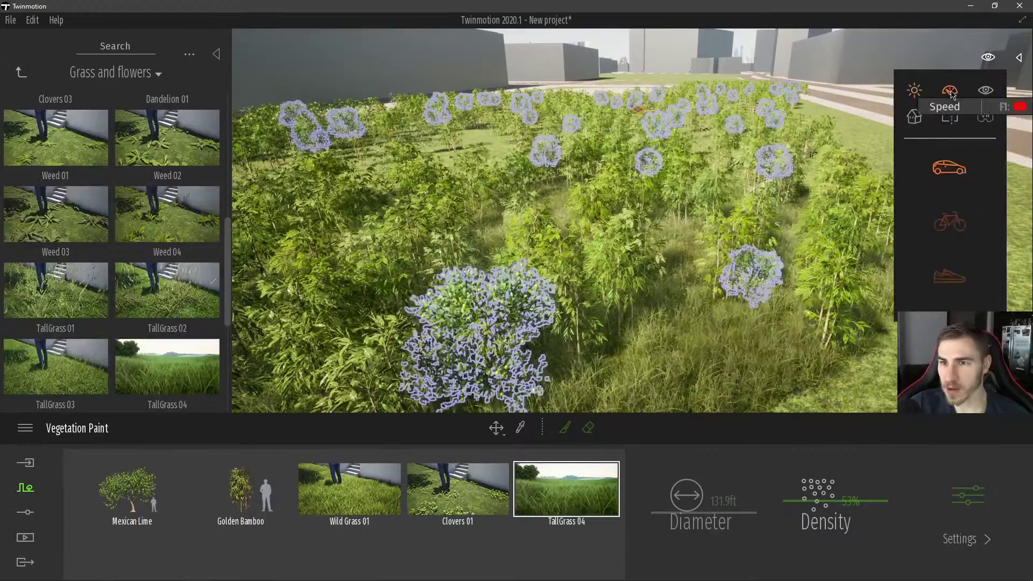
{"action": "left_click", "coordinate": [987, 92]}
{"action": "left_click", "coordinate": [961, 230]}
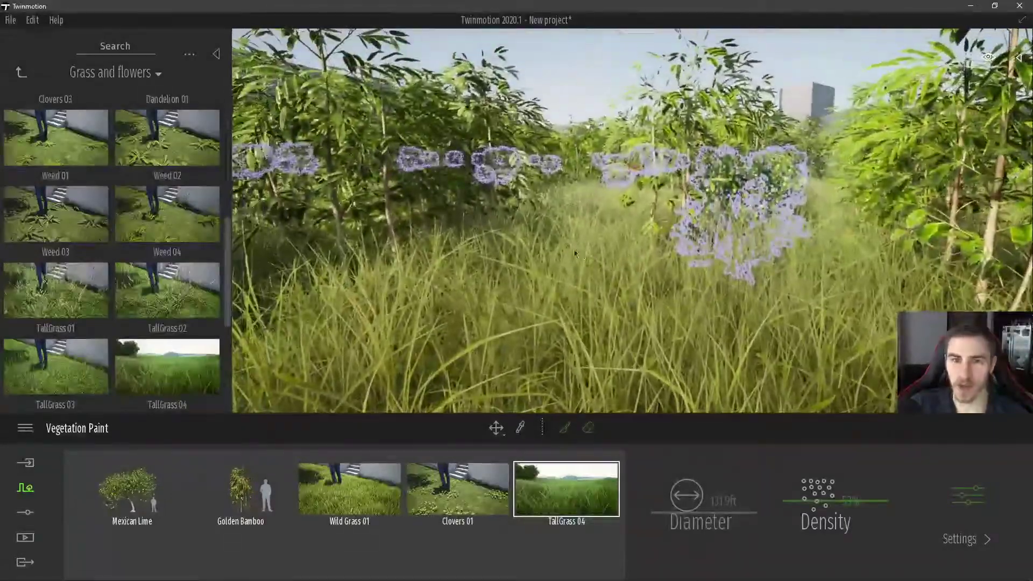
{"action": "right_click_drag", "start_coordinate": [574, 253], "coordinate": [592, 248]}
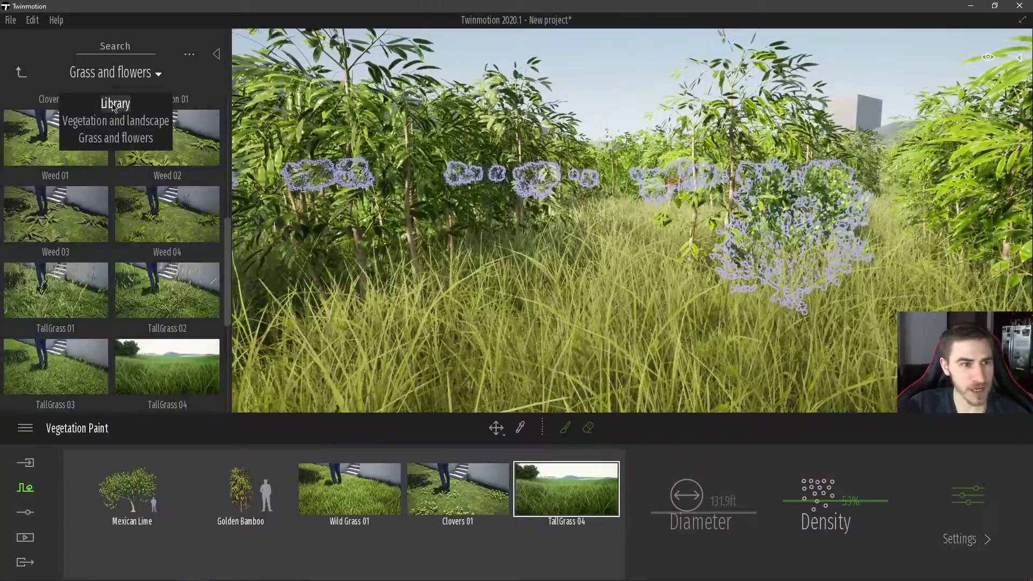
Add the Pecan from the Vegetation and landscape Trees library to the paint set and view it from outside the planting
{"action": "left_click", "coordinate": [115, 121]}
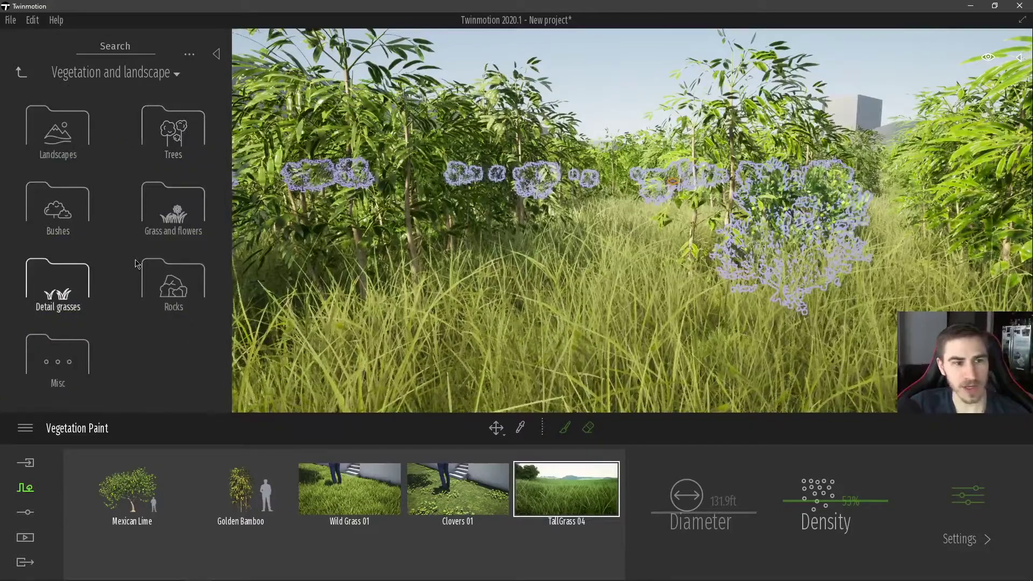
{"action": "left_click", "coordinate": [173, 129]}
{"action": "mouse_move", "coordinate": [81, 292]}
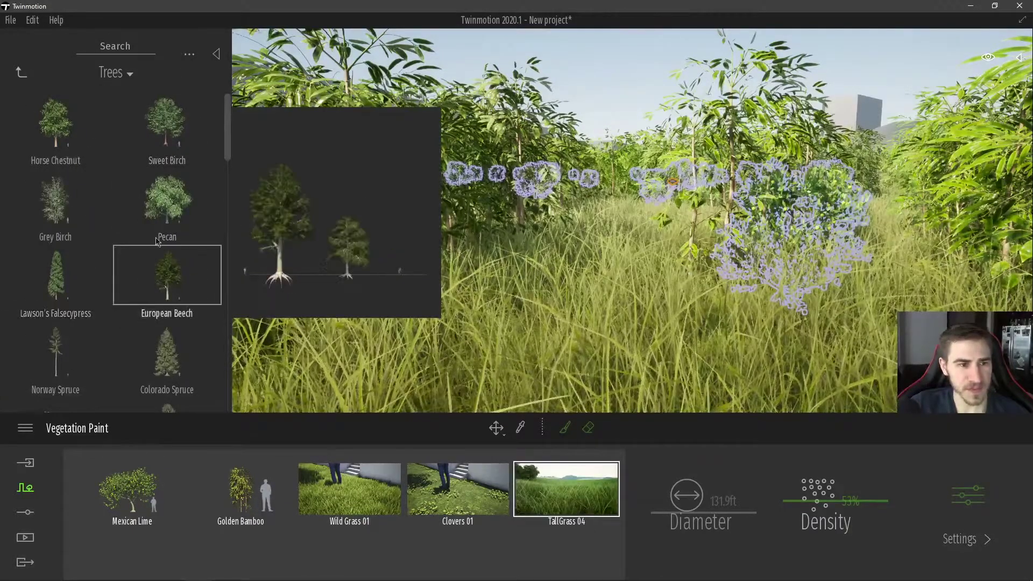
{"action": "mouse_move", "coordinate": [166, 202]}
{"action": "left_mouse_down"}
{"action": "mouse_move", "coordinate": [212, 277]}
{"action": "mouse_move", "coordinate": [129, 550]}
{"action": "left_mouse_up"}
{"action": "key", "text": "d"}
{"action": "key", "text": "s"}
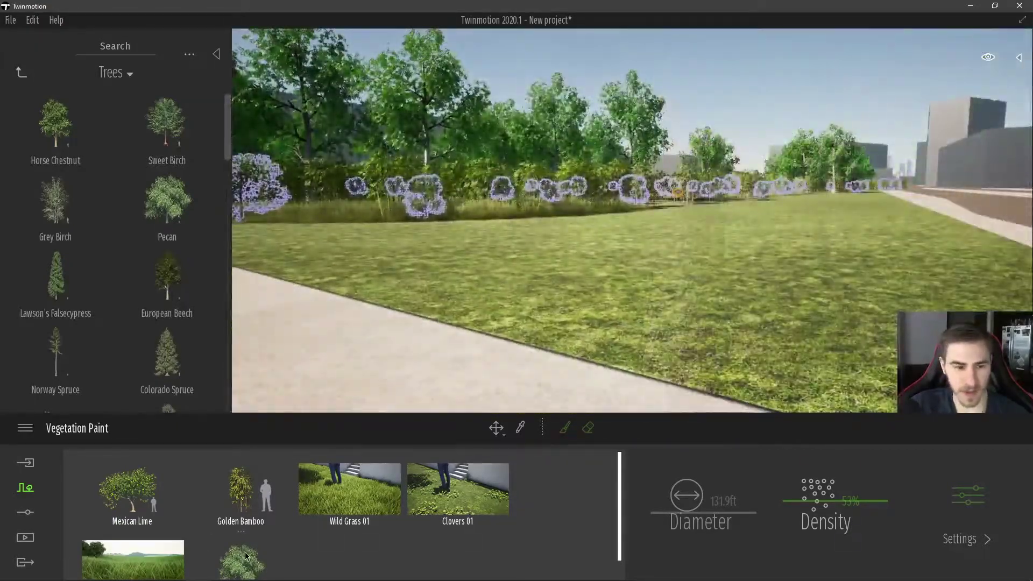
Select the Pecan in the paint set and reduce its density to 29%
{"action": "left_click", "coordinate": [246, 555]}
{"action": "key", "text": "d"}
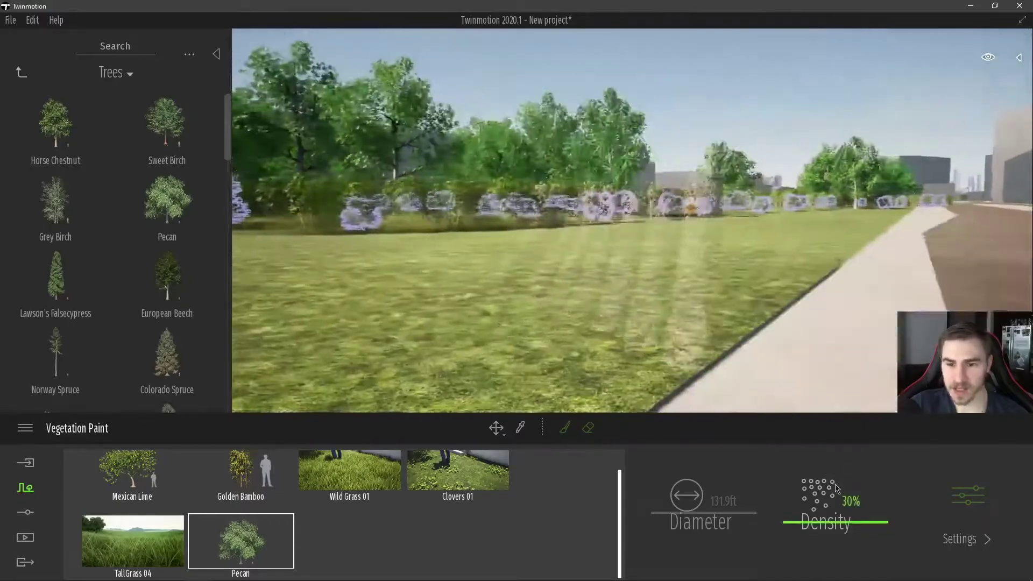
{"action": "mouse_move", "coordinate": [837, 519]}
{"action": "left_mouse_down"}
{"action": "mouse_move", "coordinate": [836, 499]}
{"action": "mouse_move", "coordinate": [847, 529]}
{"action": "left_mouse_up"}
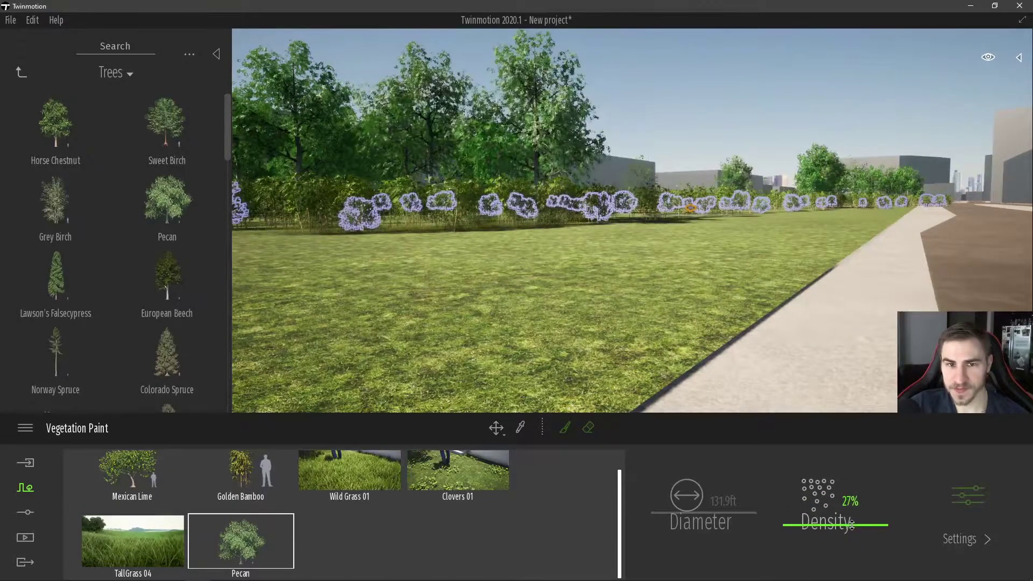
Open the Pecan's settings and set its season to Winter
{"action": "left_click", "coordinate": [963, 542]}
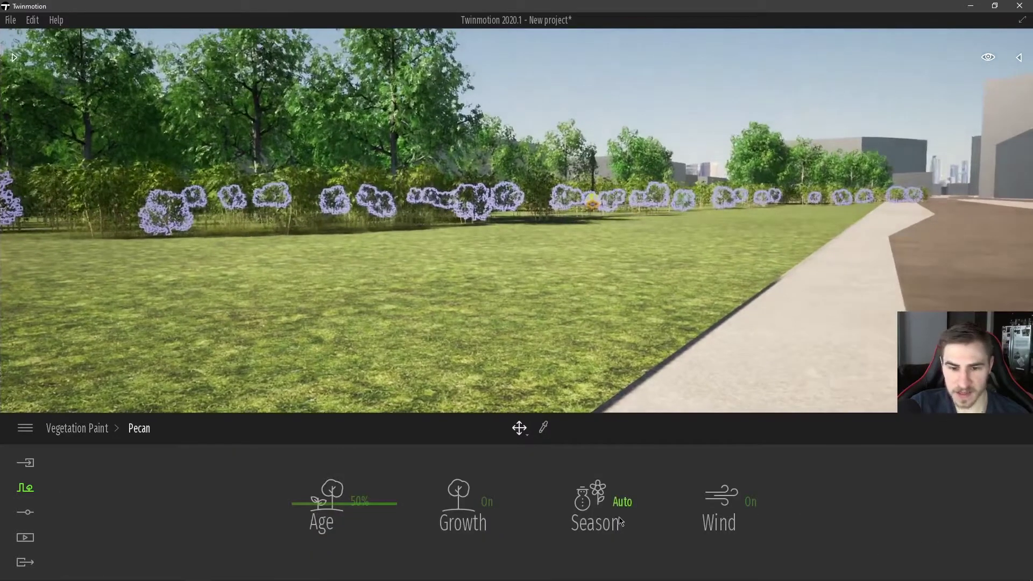
{"action": "left_click", "coordinate": [620, 515]}
{"action": "left_click", "coordinate": [619, 460]}
Fly around the planted lawn to examine the winter Pecans among the bamboo and grass
{"action": "key", "text": "a"}
{"action": "right_click_drag", "start_coordinate": [393, 271], "coordinate": [467, 439]}
{"action": "key", "text": "w"}
{"action": "right_click_drag", "start_coordinate": [384, 305], "coordinate": [562, 295]}
{"action": "key", "text": "a"}
{"action": "key", "text": "s"}
{"action": "key", "text": "a"}
{"action": "key", "text": "w"}
{"action": "key", "text": "a"}
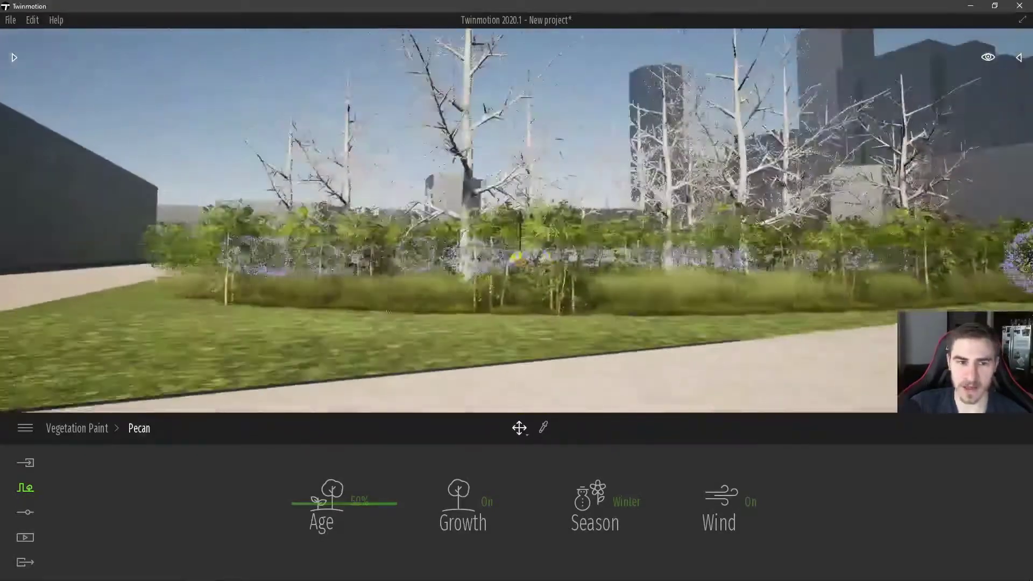
{"action": "middle_click_drag", "start_coordinate": [387, 308], "coordinate": [516, 377], "text": "shift"}
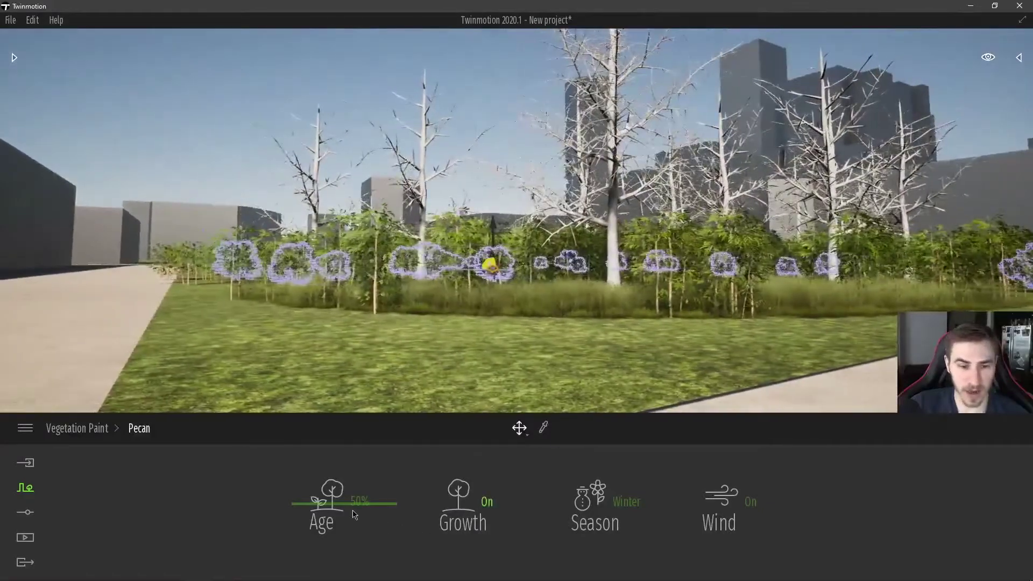
Set the Pecan's age to 18% and return to the paint set to view the smaller trees
{"action": "left_click_drag", "start_coordinate": [351, 512], "coordinate": [329, 526]}
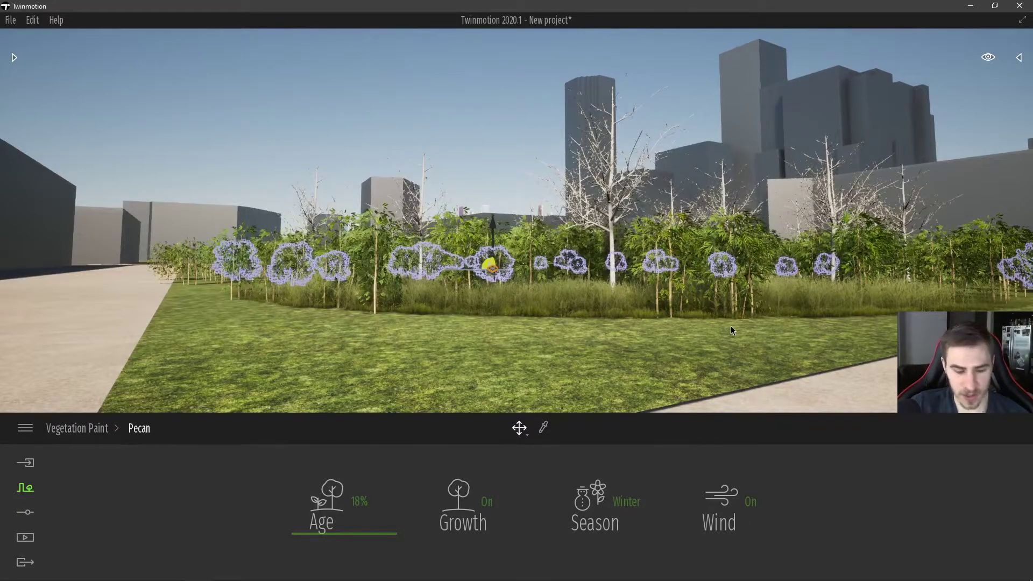
{"action": "key", "text": "Escape"}
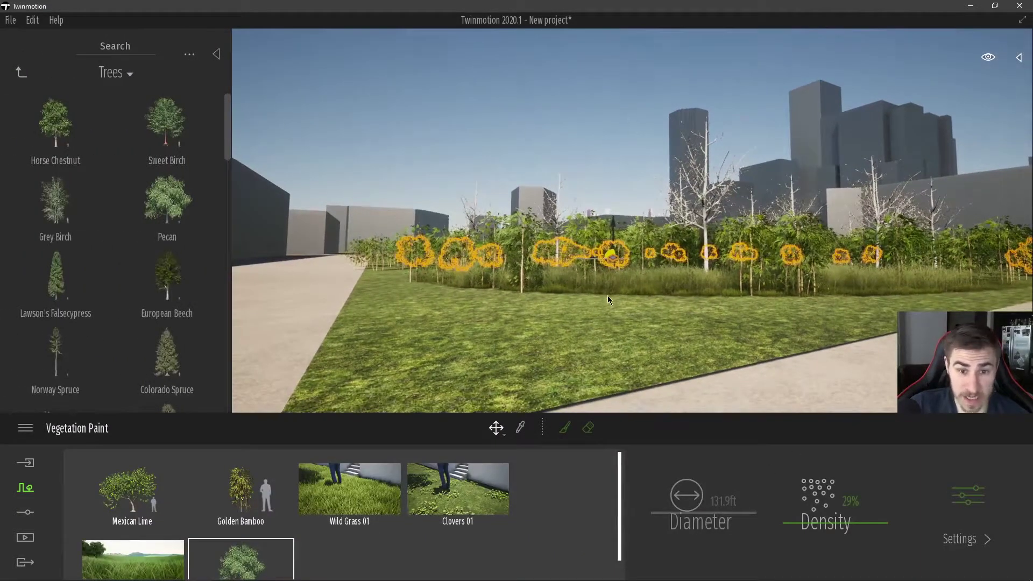
{"action": "right_click_drag", "start_coordinate": [608, 297], "coordinate": [627, 323]}
{"action": "key", "text": "w"}
{"action": "scroll", "coordinate": [989, 58], "scroll_direction": "down", "scroll_amount": 10}
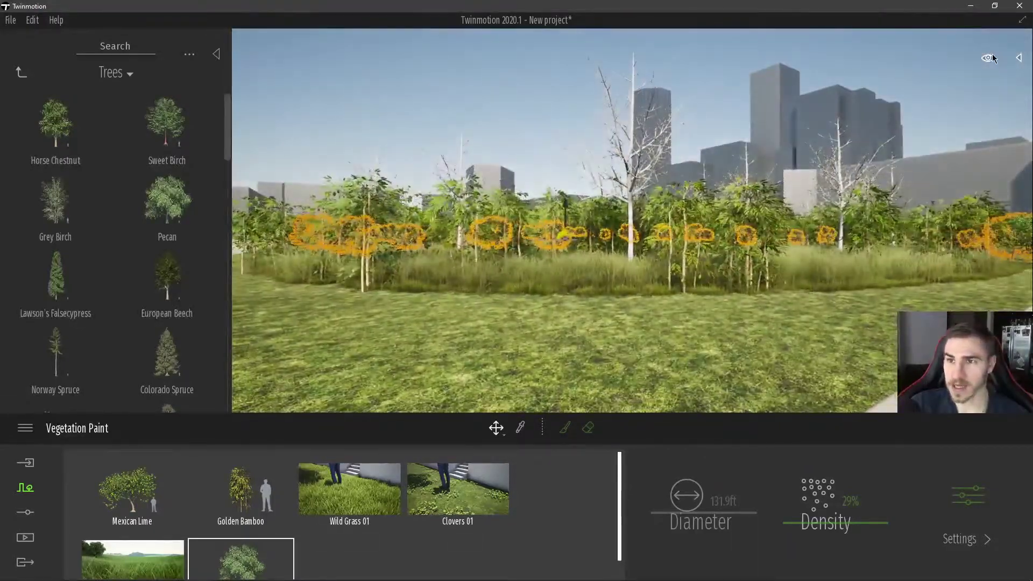
{"action": "mouse_move", "coordinate": [990, 58]}
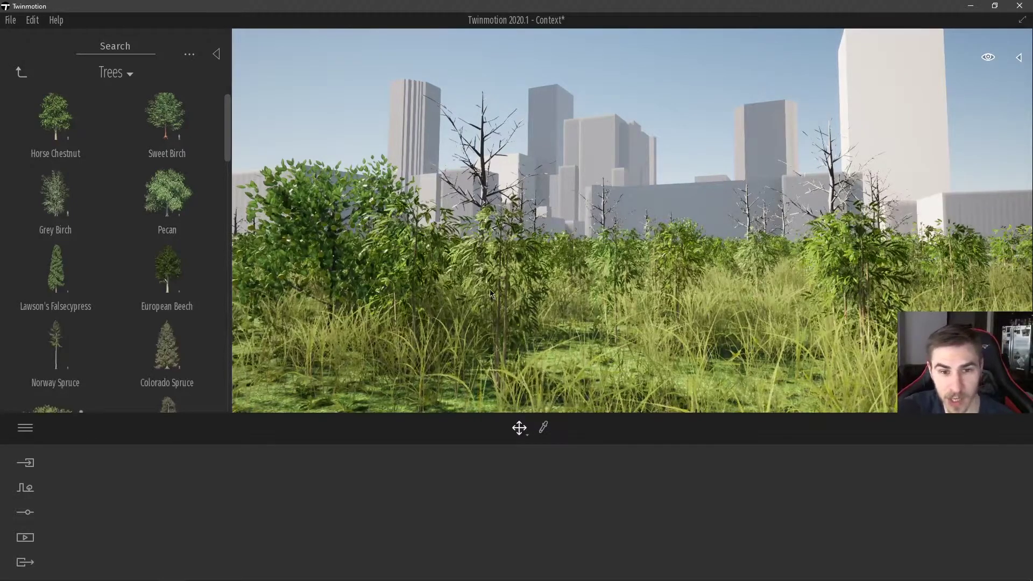
Select the painted vegetation in the Context project and set the age of its Pecan to 34%
{"action": "left_click", "coordinate": [626, 242]}
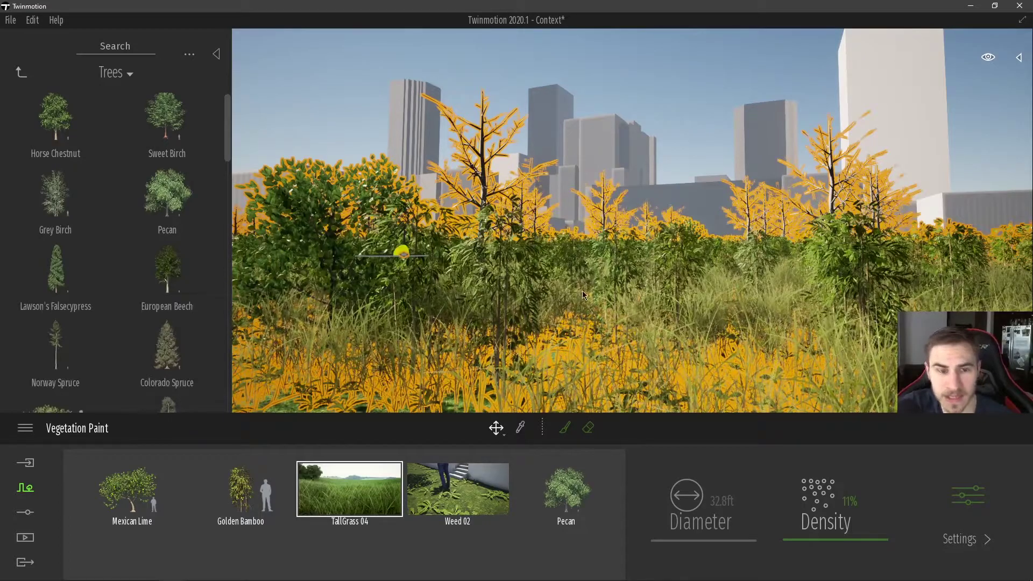
{"action": "key", "text": "s"}
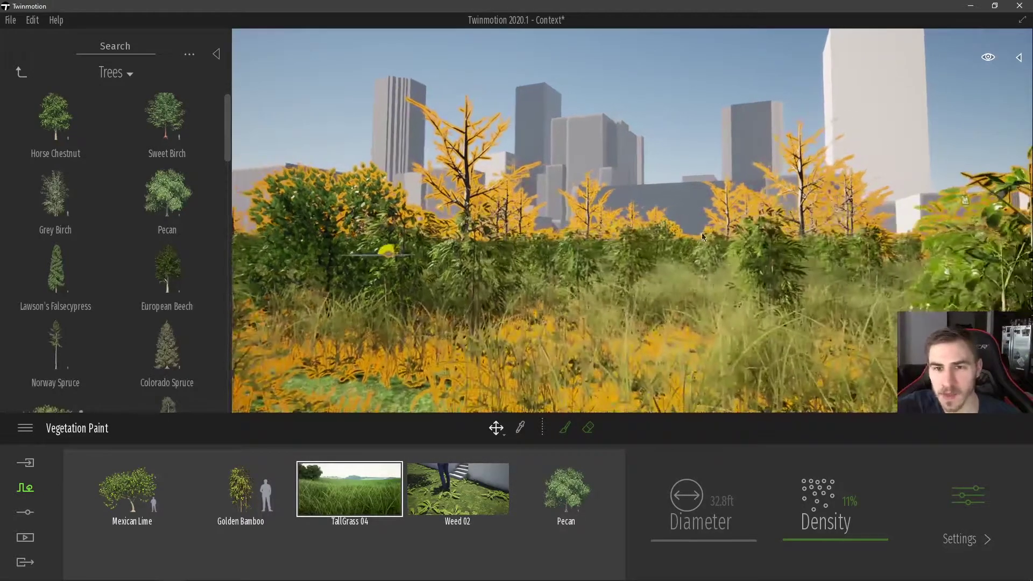
{"action": "left_click", "coordinate": [566, 489]}
{"action": "left_click", "coordinate": [967, 495]}
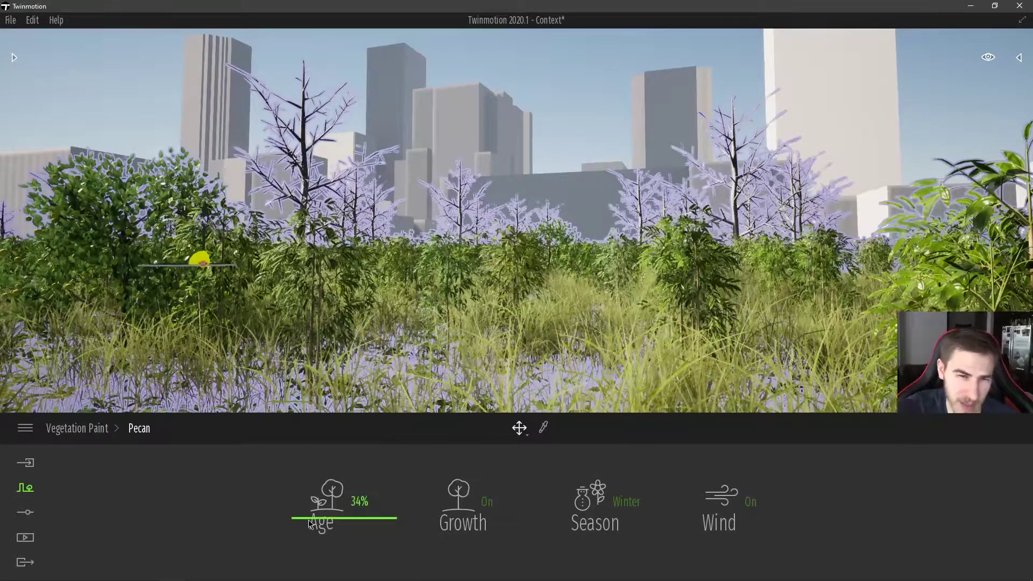
Add a second Pecan from the Trees library to the paint set and set its density to 21%
{"action": "left_click", "coordinate": [92, 428]}
{"action": "mouse_move", "coordinate": [109, 349]}
{"action": "left_click_drag", "start_coordinate": [168, 194], "coordinate": [174, 548]}
{"action": "scroll", "coordinate": [290, 537], "scroll_direction": "down", "scroll_amount": 1}
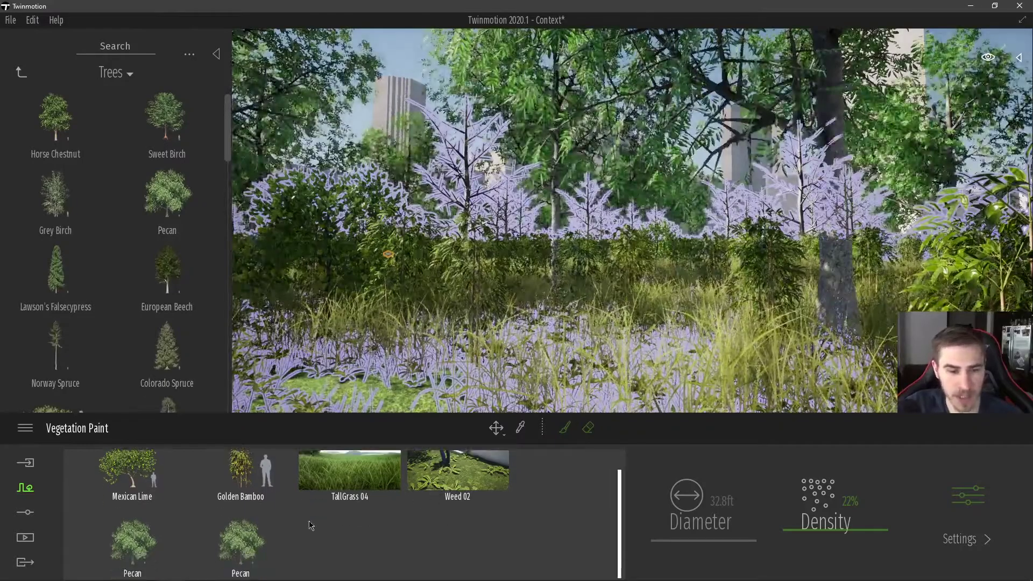
{"action": "left_click", "coordinate": [283, 530]}
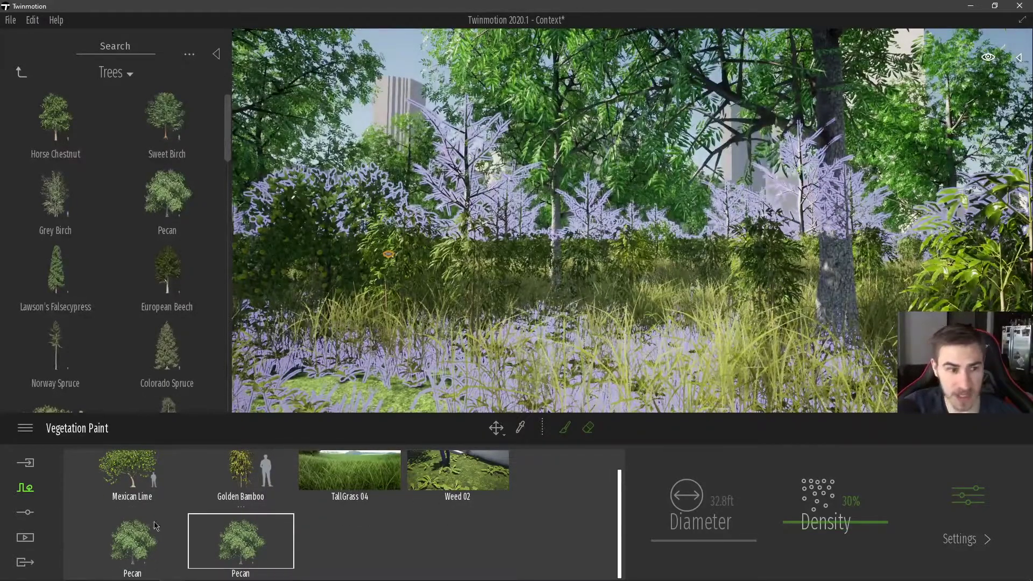
{"action": "left_click", "coordinate": [119, 547]}
{"action": "left_click", "coordinate": [239, 560]}
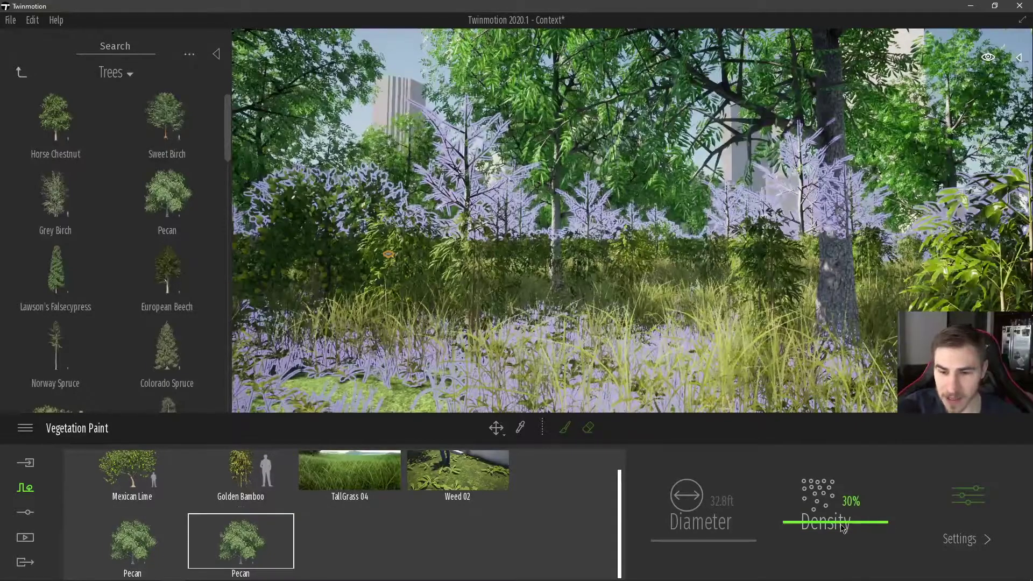
{"action": "left_click_drag", "start_coordinate": [831, 528], "coordinate": [831, 531]}
Set the second Pecan's season to Autumn and its age to 41%
{"action": "left_click", "coordinate": [966, 530]}
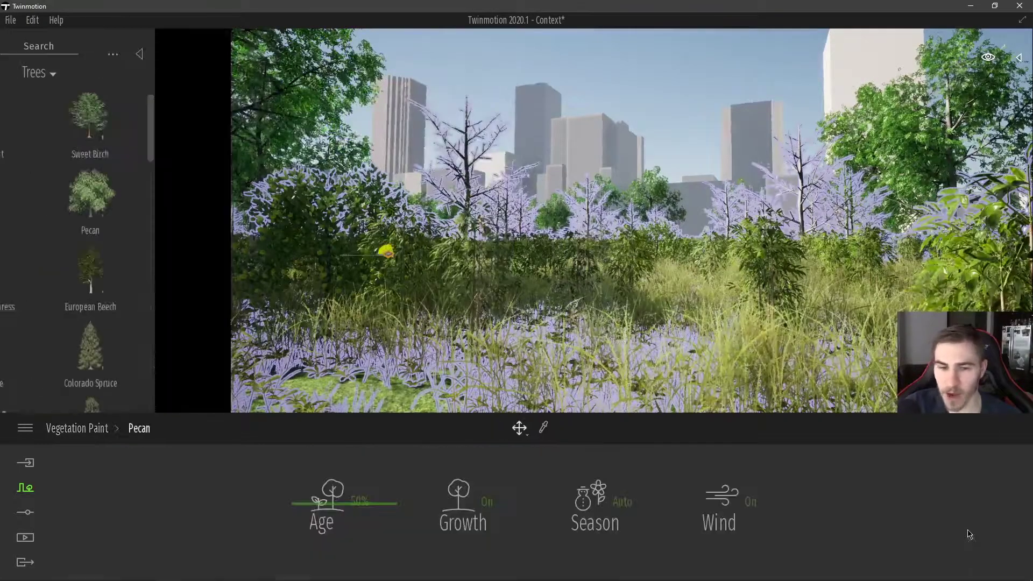
{"action": "left_click", "coordinate": [627, 503]}
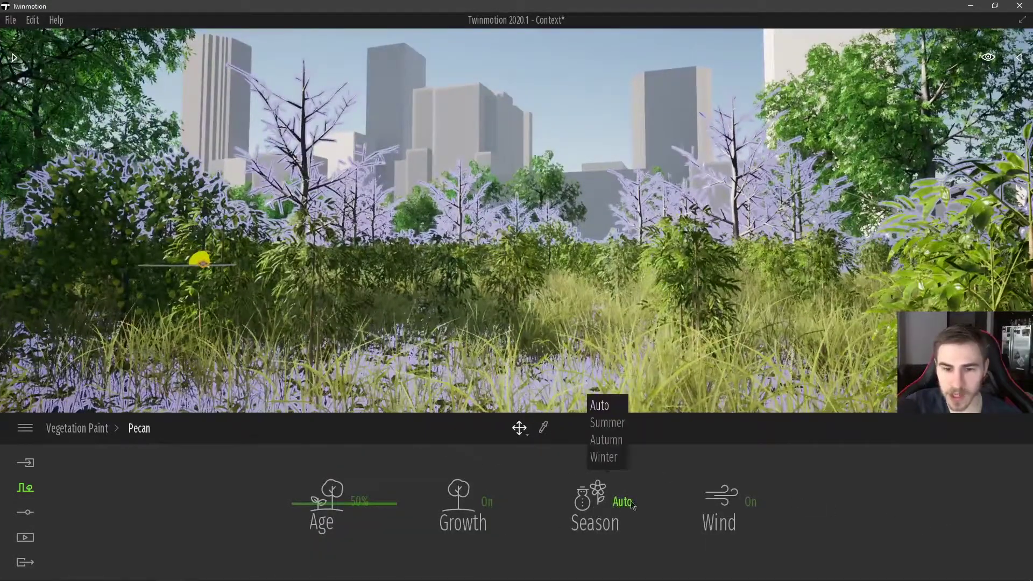
{"action": "left_click", "coordinate": [605, 440]}
{"action": "left_click_drag", "start_coordinate": [350, 505], "coordinate": [320, 513]}
{"action": "key", "text": "s"}
{"action": "right_click_drag", "start_coordinate": [323, 258], "coordinate": [215, 242]}
{"action": "right_click_drag", "start_coordinate": [216, 176], "coordinate": [272, 188]}
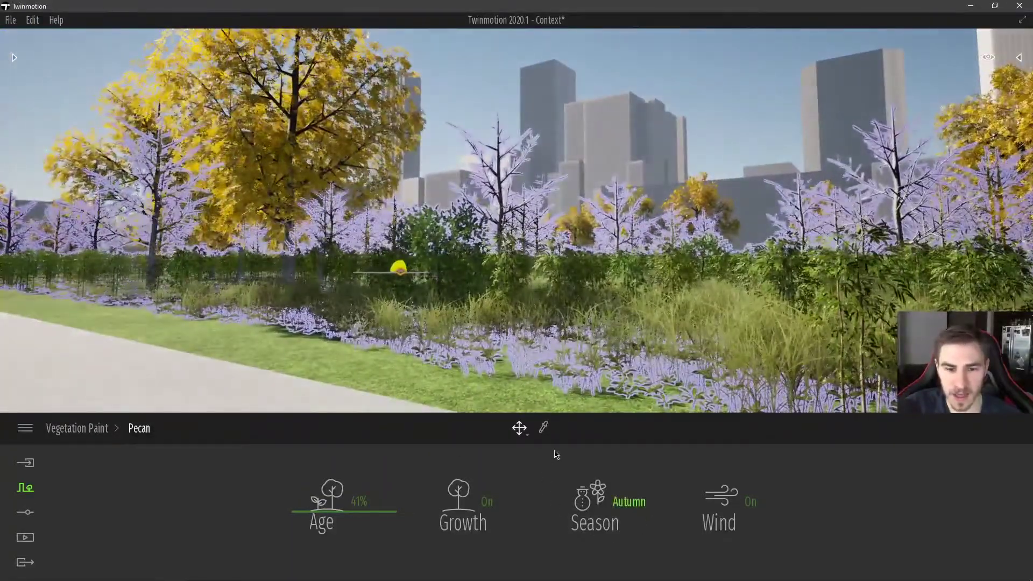
Adjust the age of the first Pecan in its settings and deselect the painted vegetation
{"action": "left_click", "coordinate": [86, 429]}
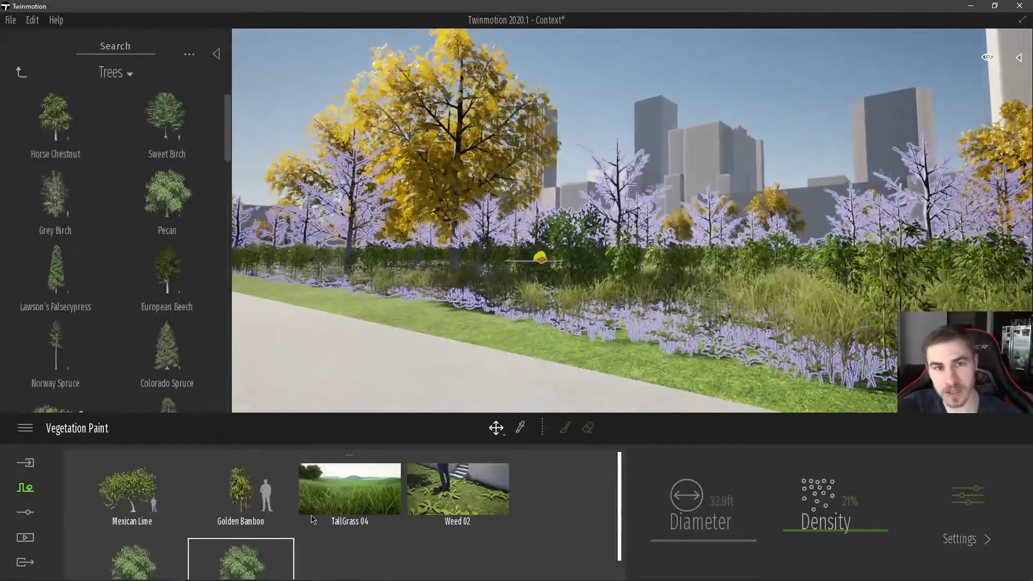
{"action": "left_click", "coordinate": [153, 551]}
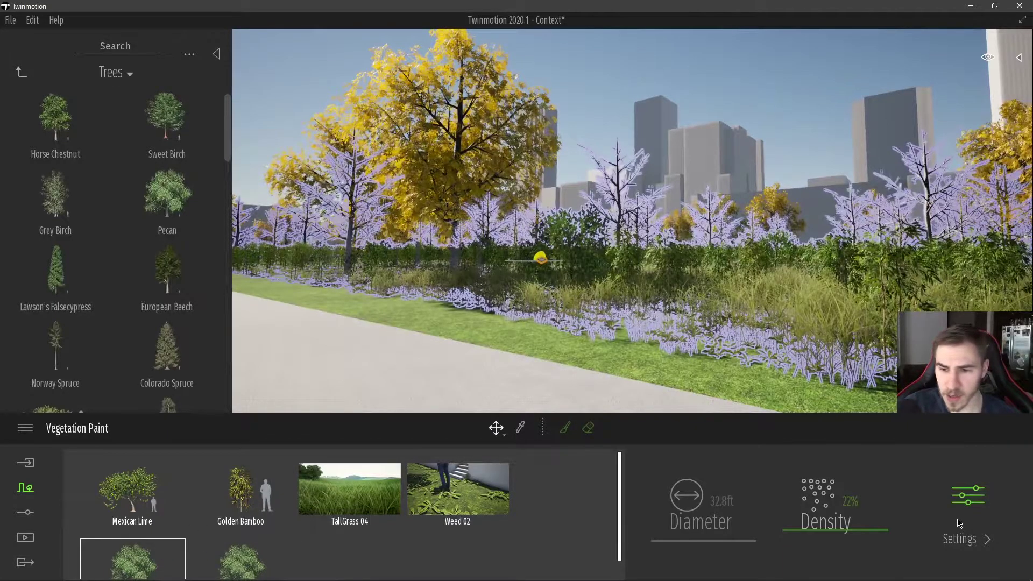
{"action": "left_click", "coordinate": [153, 552]}
{"action": "left_click_drag", "start_coordinate": [339, 517], "coordinate": [327, 518]}
{"action": "left_click", "coordinate": [724, 106]}
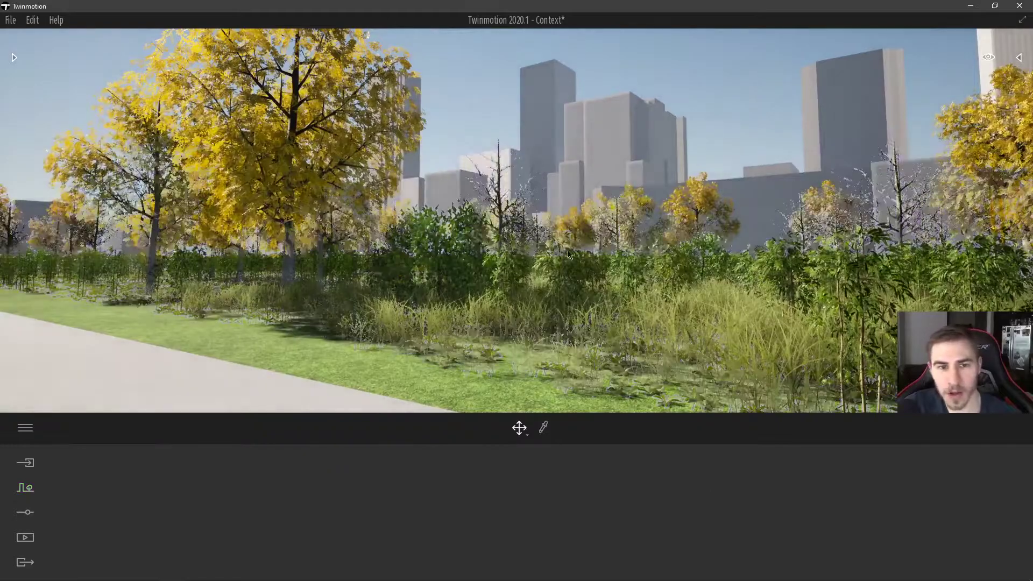
Fly through the planting to examine the mix of autumn and winter Pecans, bamboo, lime trees and tall grass
{"action": "key", "text": "w"}
{"action": "right_click_drag", "start_coordinate": [724, 107], "coordinate": [802, 95]}
{"action": "key", "text": "a"}
{"action": "right_click_drag", "start_coordinate": [605, 180], "coordinate": [605, 163]}
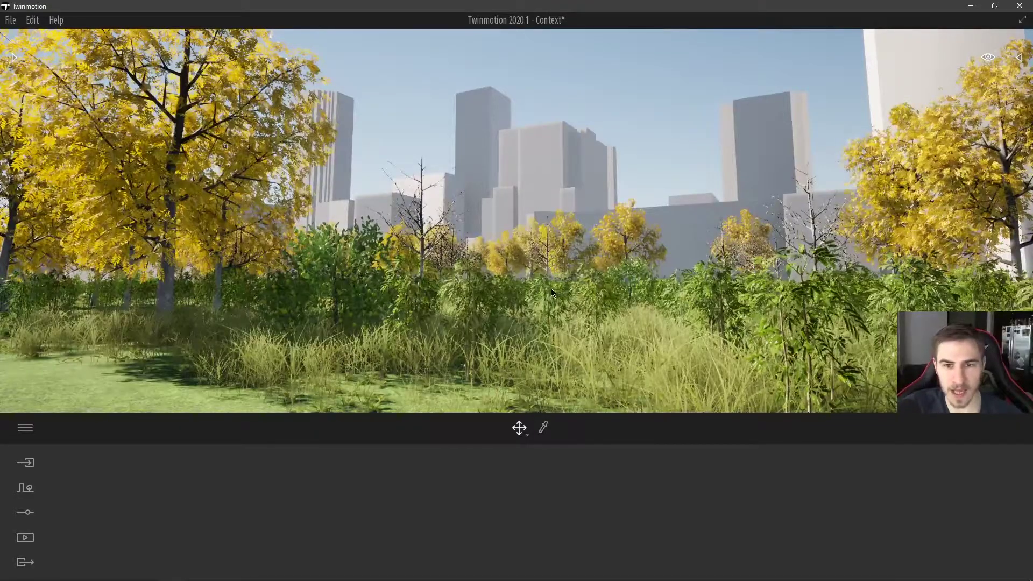
{"action": "right_click_drag", "start_coordinate": [551, 289], "coordinate": [474, 328]}
{"action": "key", "text": "d"}
{"action": "key", "text": "w"}
{"action": "key", "text": "w"}
{"action": "key", "text": "w"}
{"action": "right_click_drag", "start_coordinate": [473, 280], "coordinate": [451, 232]}
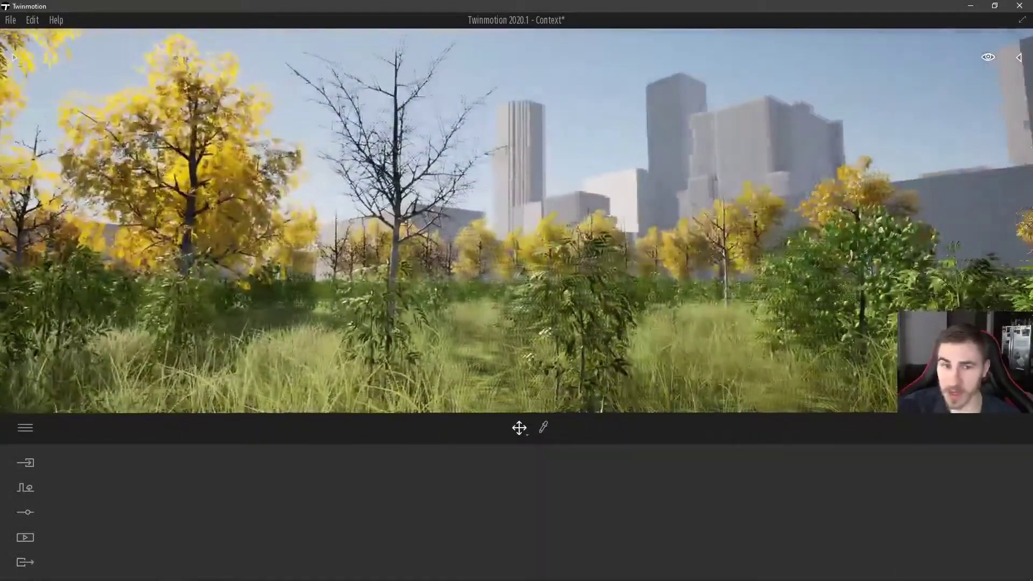
{"action": "right_click_drag", "start_coordinate": [666, 267], "coordinate": [721, 282]}
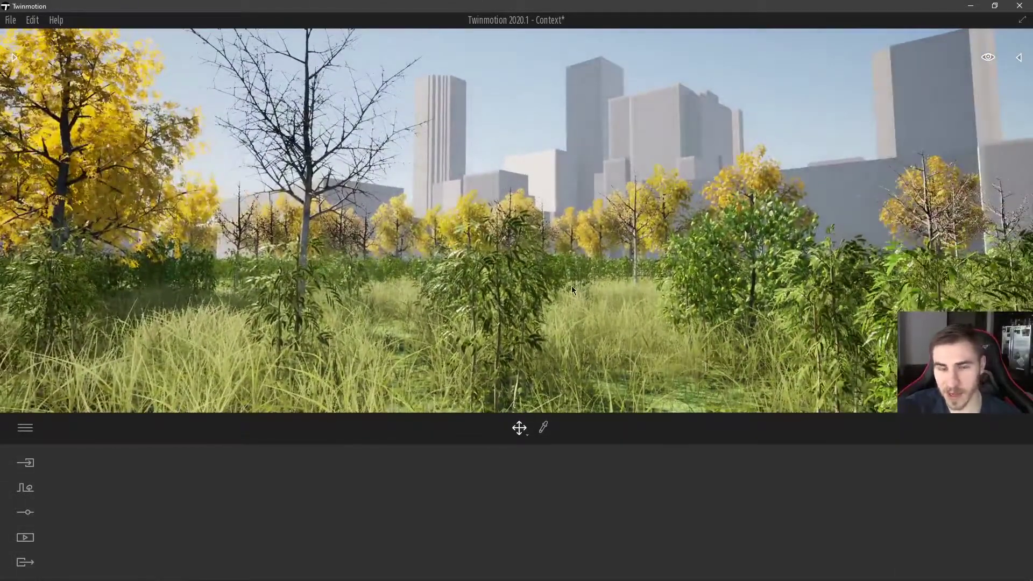
{"action": "right_click_drag", "start_coordinate": [568, 268], "coordinate": [558, 260]}
{"action": "key", "text": "s"}
{"action": "key", "text": "w"}
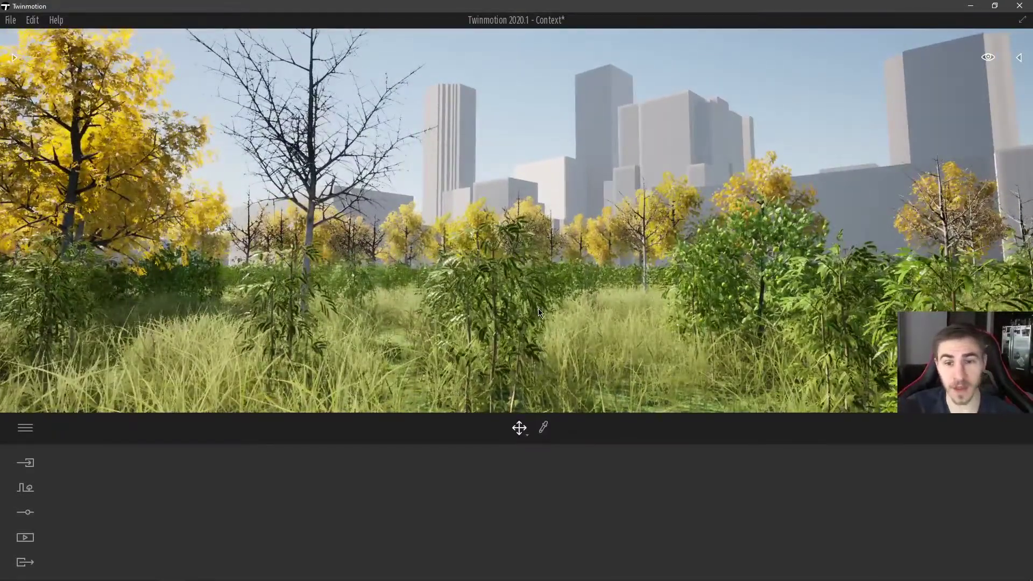